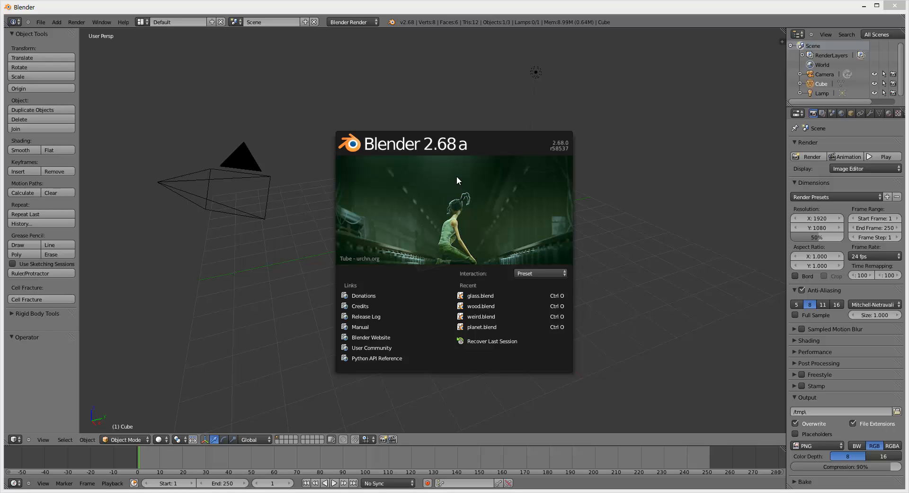
Maximize the window, dismiss the splash screen and reload the start-up file.
click(877, 5)
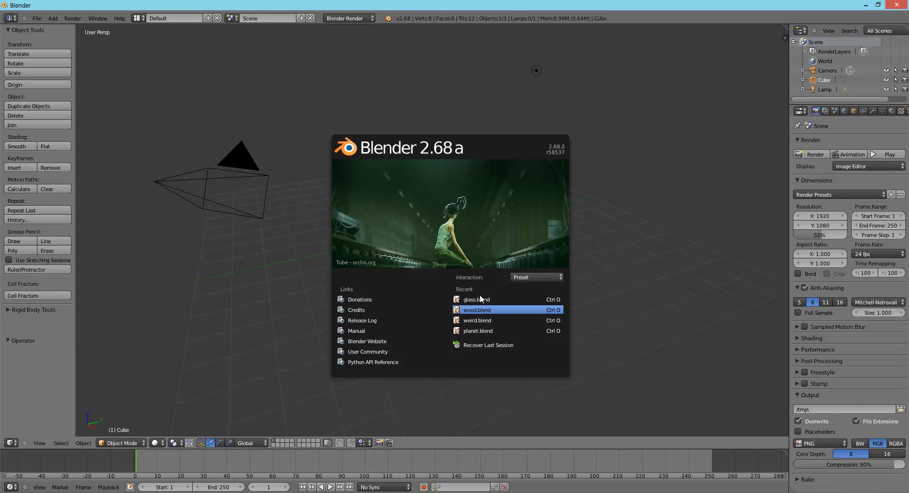
click(474, 228)
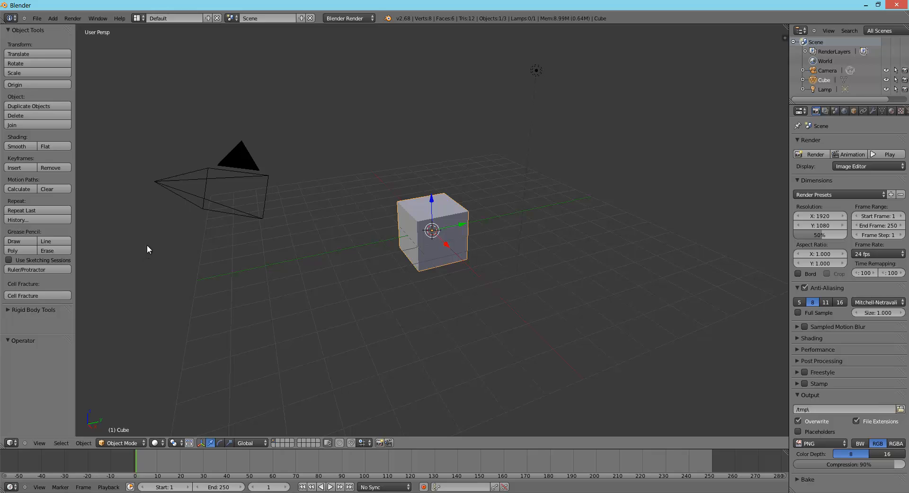
click(36, 18)
click(47, 30)
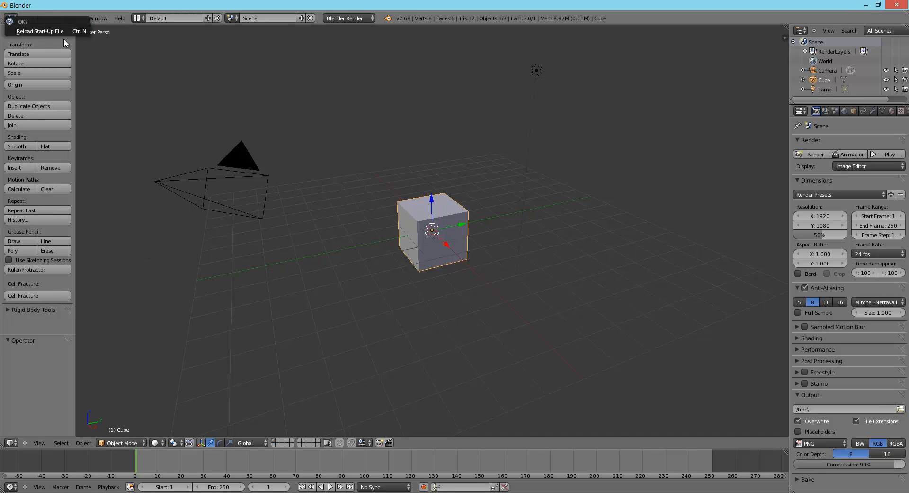
click(36, 32)
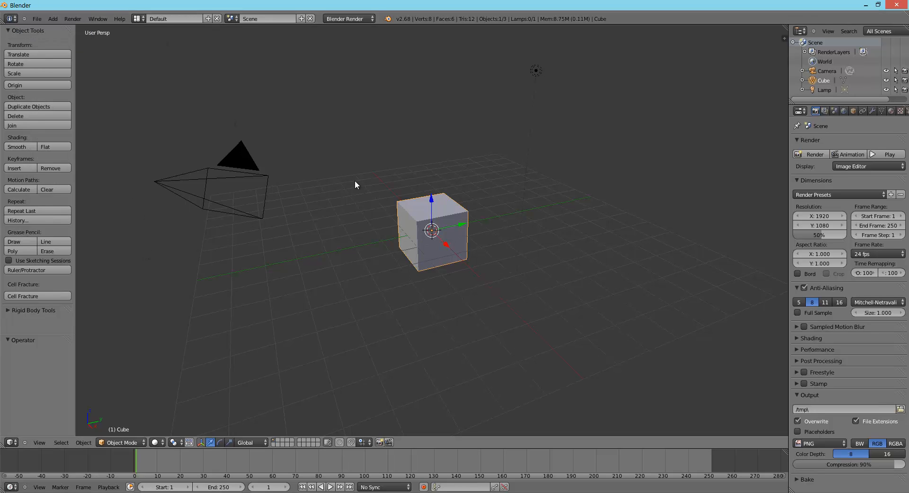
Delete the default cube from the scene.
middle_drag(465, 237, 411, 265)
key(x)
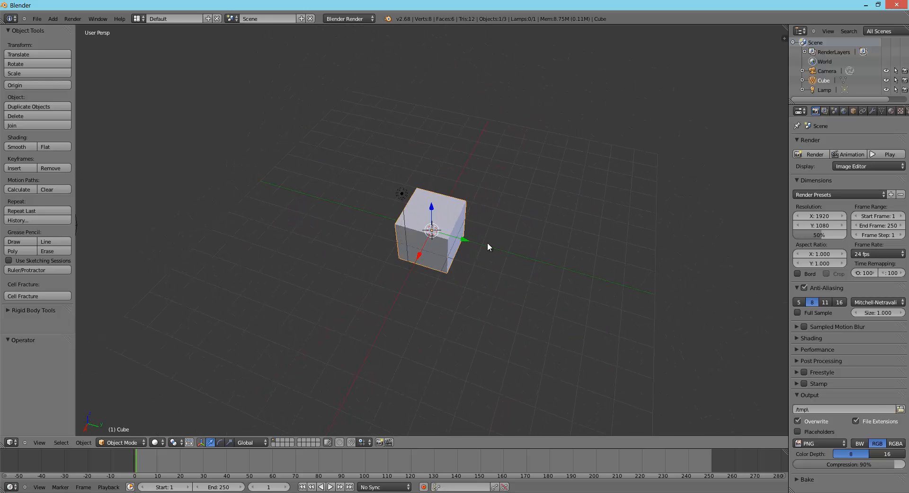
key(x)
click(419, 235)
Add a UV sphere mesh at the centre of the scene.
middle_drag(371, 307, 455, 351)
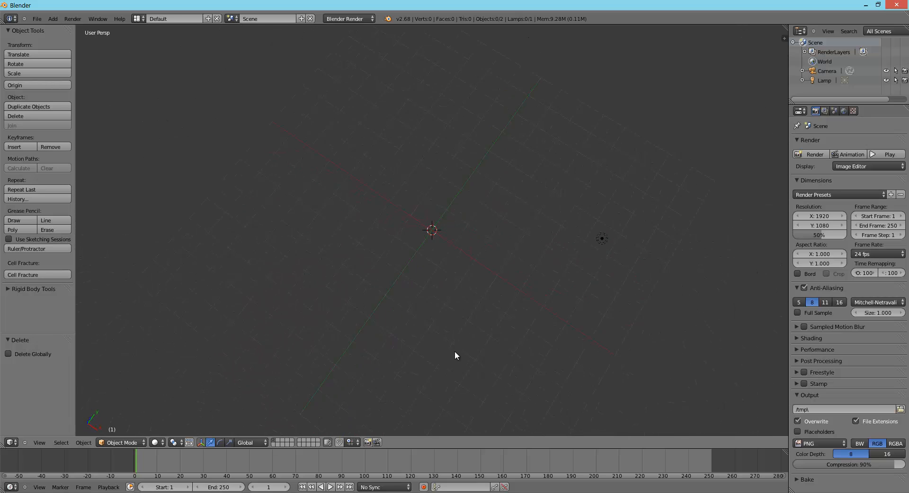
middle_drag(410, 381, 436, 280)
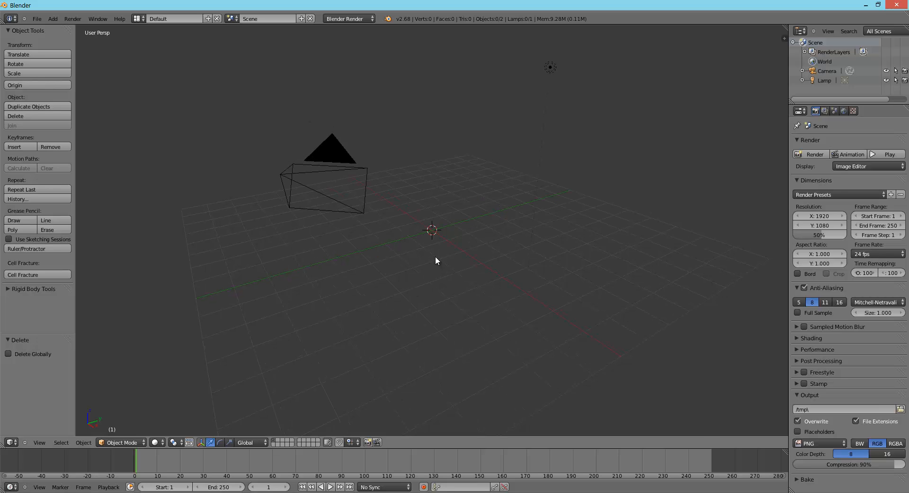
key(shift+a)
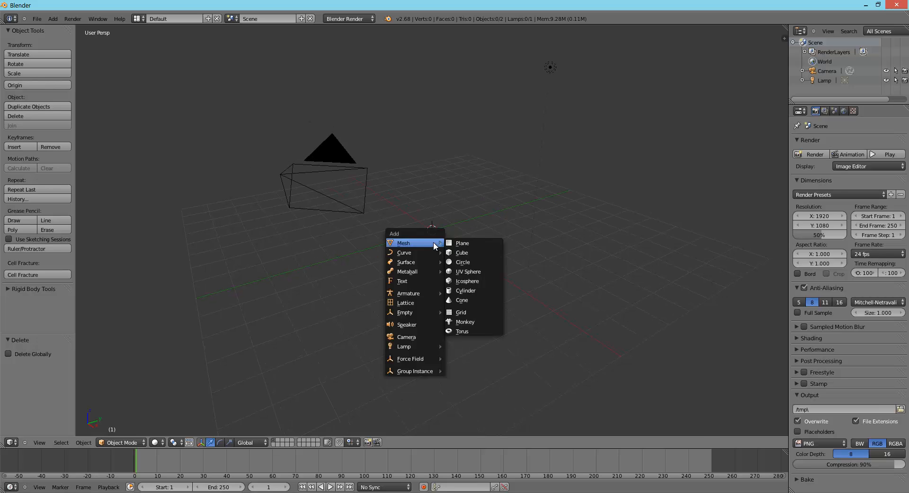
mouse_move(403, 242)
click(474, 271)
scroll(476, 259, up, 8)
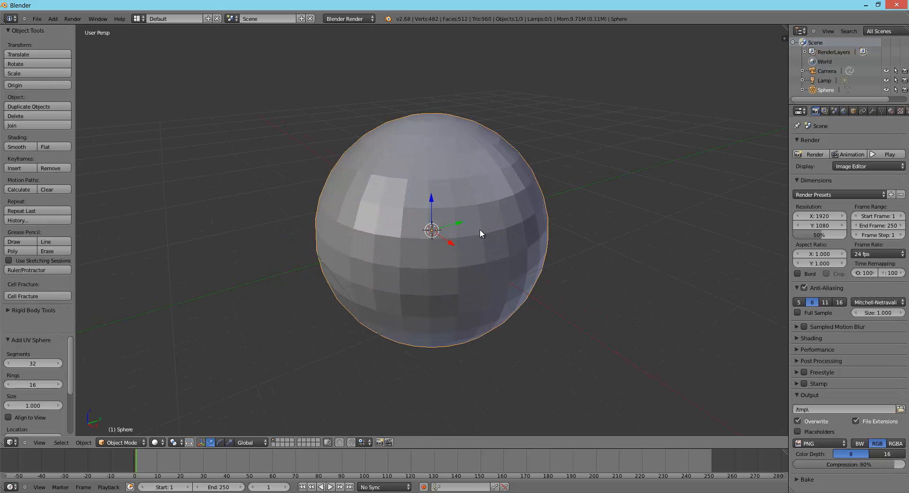
Switch to the front orthographic view and frame the sphere in it.
middle_drag(548, 283, 538, 309)
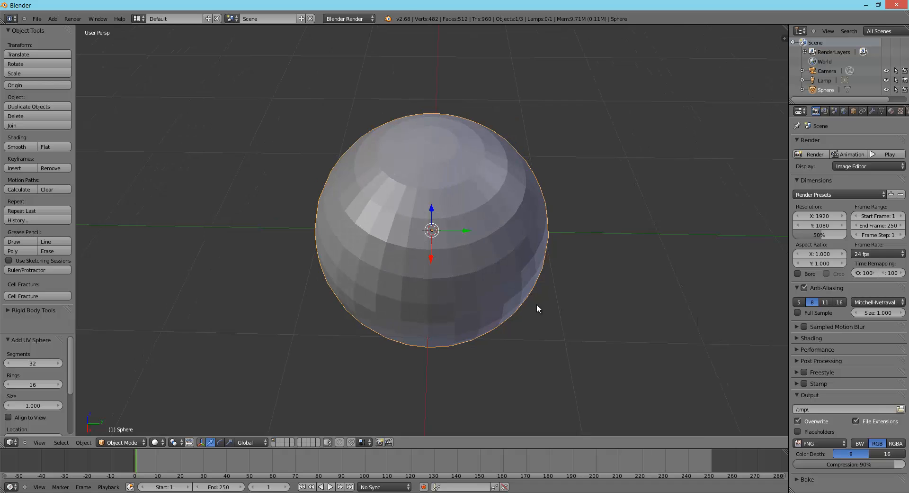
key(KP_1)
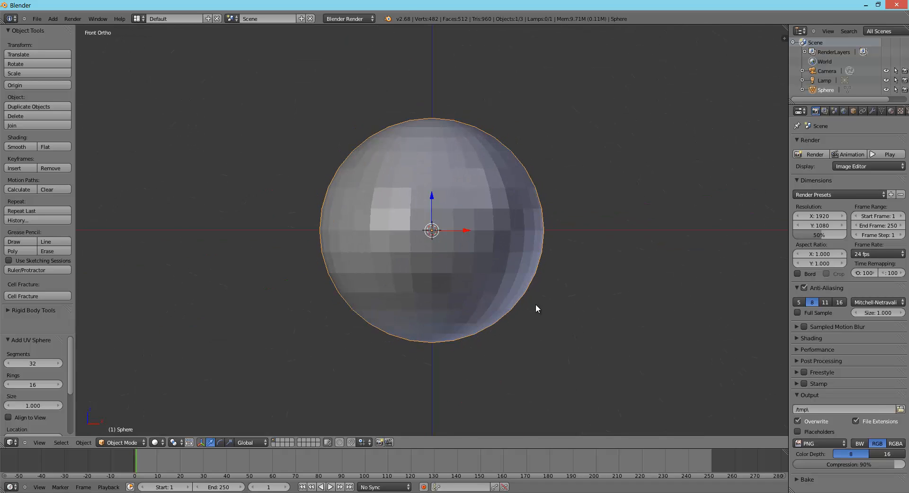
key(KP_5)
key(KP_5)
key(KP_5)
key(KP_5)
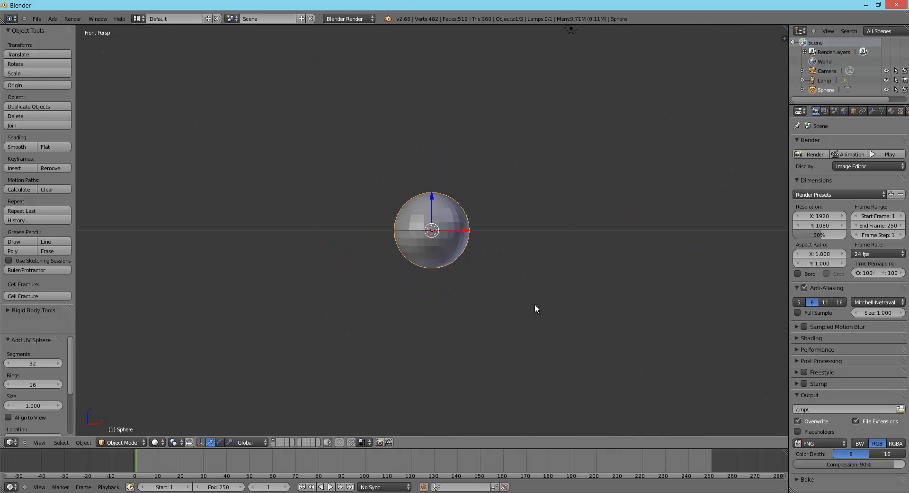
key(KP_5)
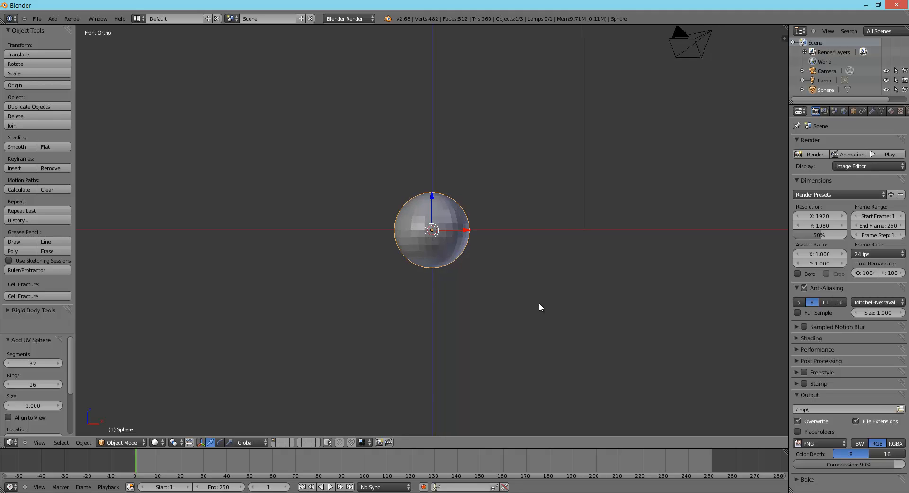
key(KP_Decimal)
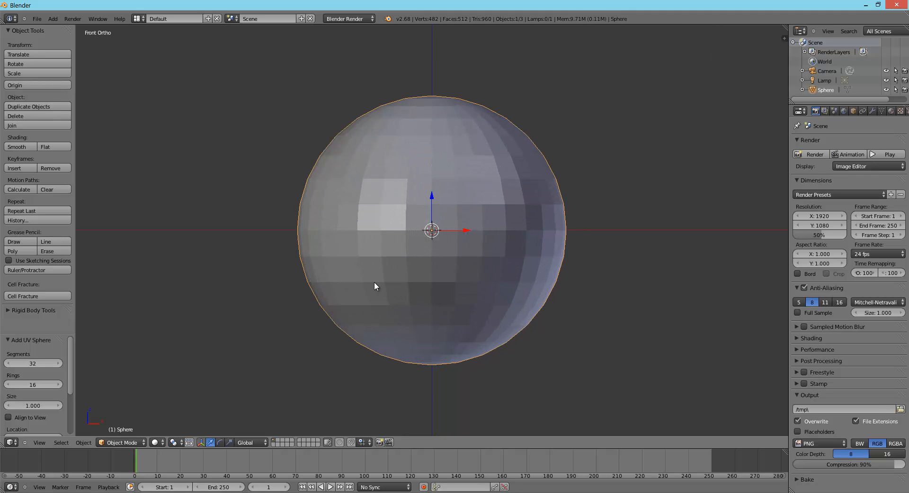
scroll(393, 262, down, 6)
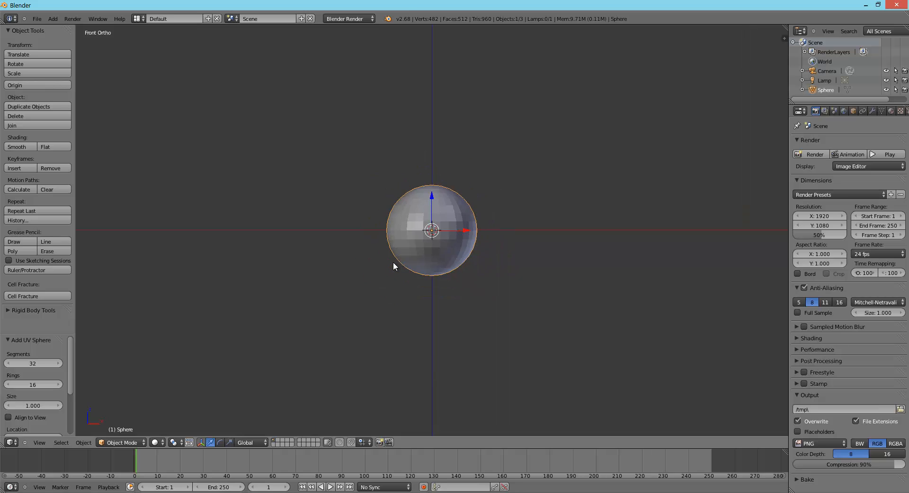
scroll(394, 262, down, 4)
shift+middle_drag(534, 282, 498, 294)
scroll(452, 243, up, 7)
shift+middle_drag(456, 271, 571, 222)
scroll(519, 238, up, 2)
shift+middle_drag(513, 243, 465, 230)
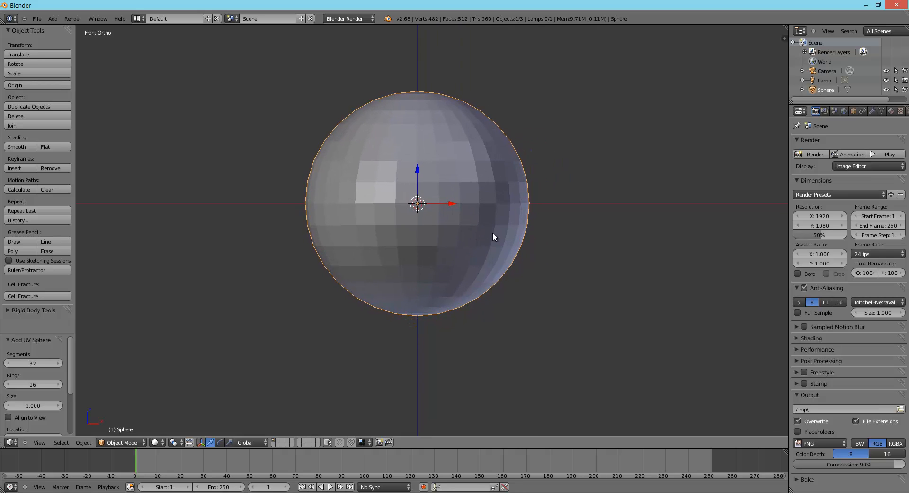
In wireframe Edit Mode, delete all the sphere's vertices above its equator, leaving the lower hemisphere.
key(Tab)
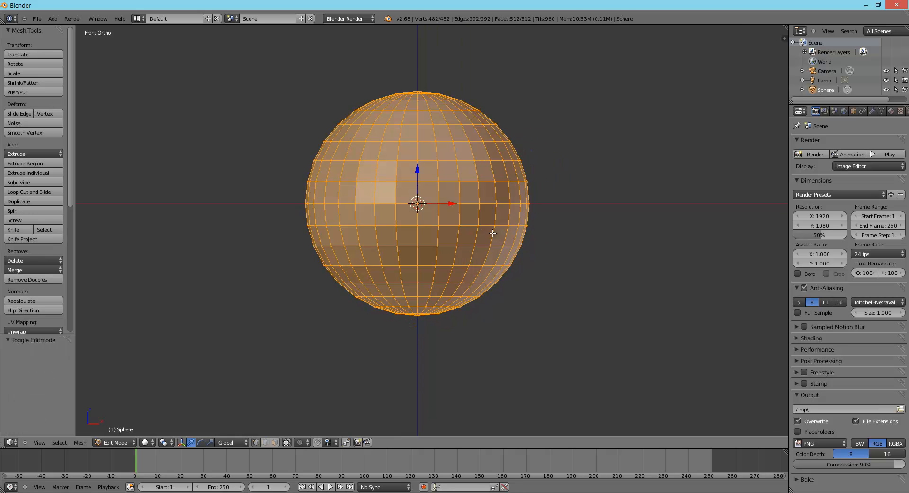
key(z)
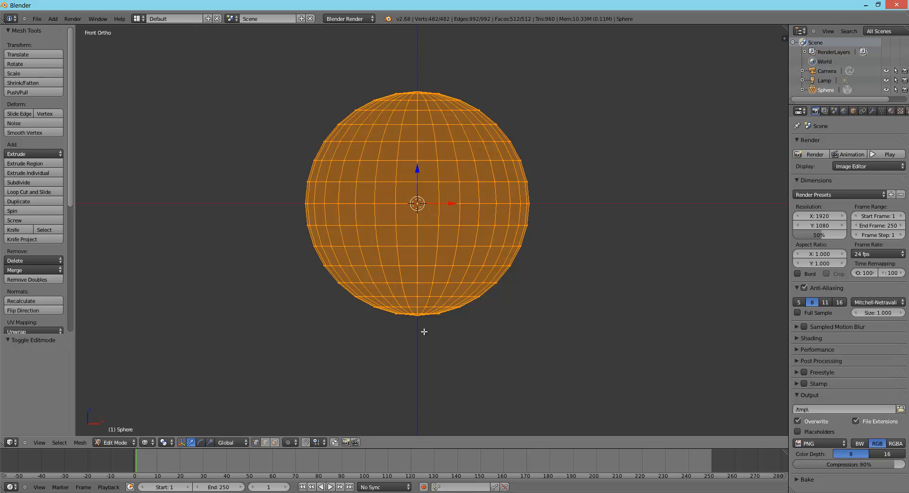
key(a)
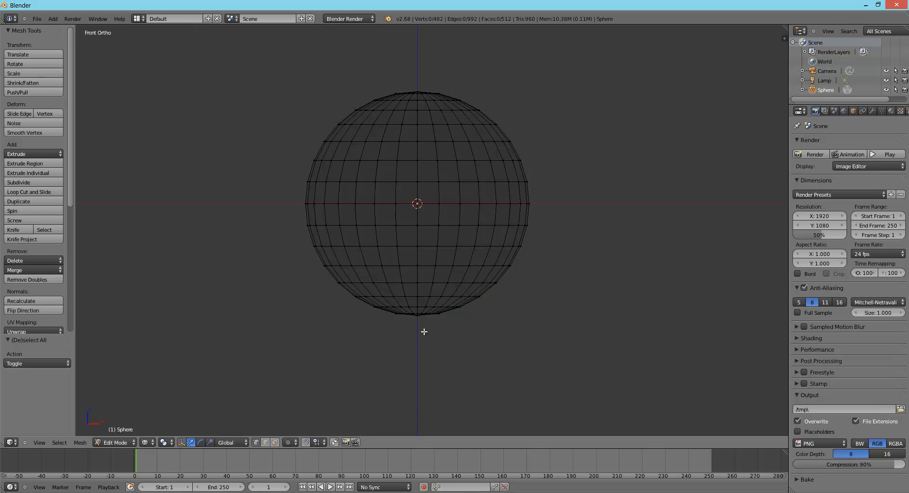
key(b)
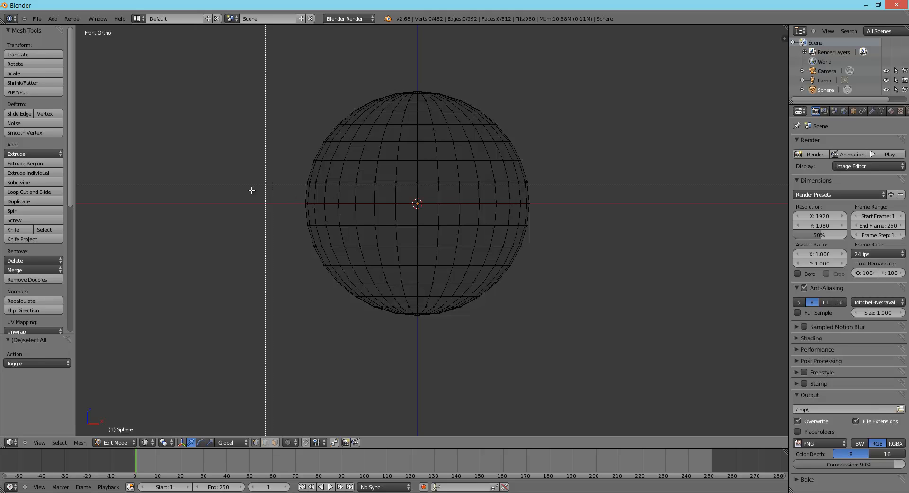
drag(236, 194, 654, 81)
key(x)
click(402, 170)
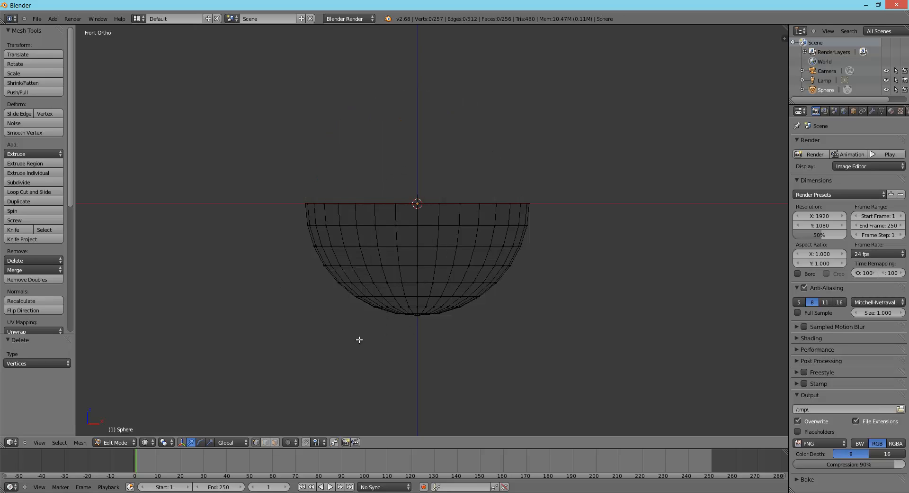
Extrude the hemisphere's open rim straight up along Z by about 1.2 units.
key(b)
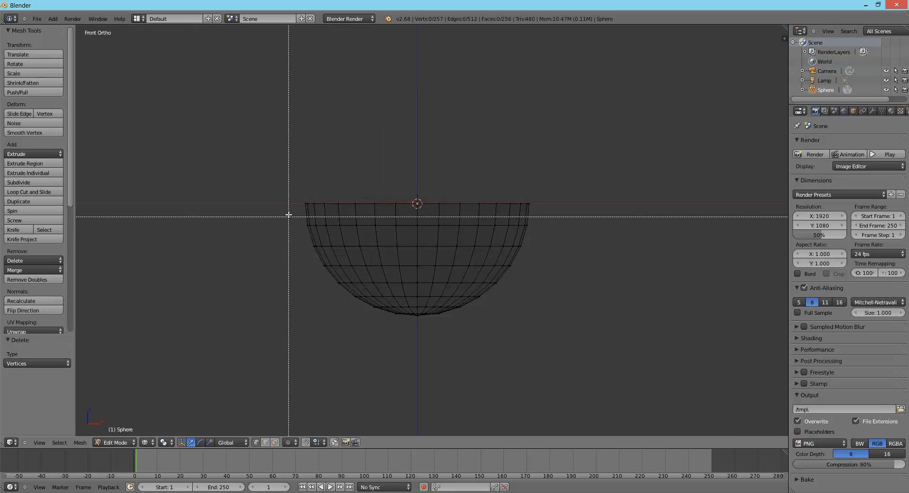
drag(285, 210, 647, 170)
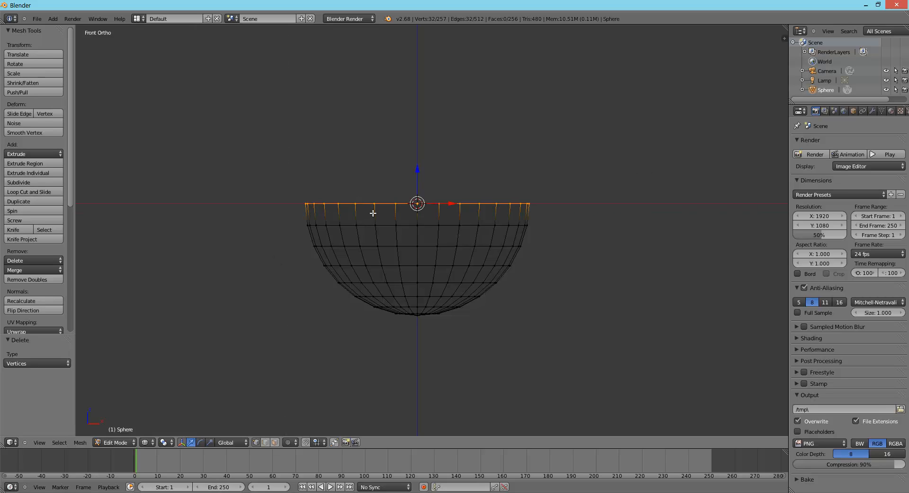
key(b)
mouse_move(187, 306)
mouse_down()
mouse_move(187, 357)
mouse_move(197, 140)
mouse_move(188, 445)
mouse_move(228, 331)
mouse_move(145, 206)
mouse_move(126, 244)
mouse_move(173, 299)
mouse_up()
key(e)
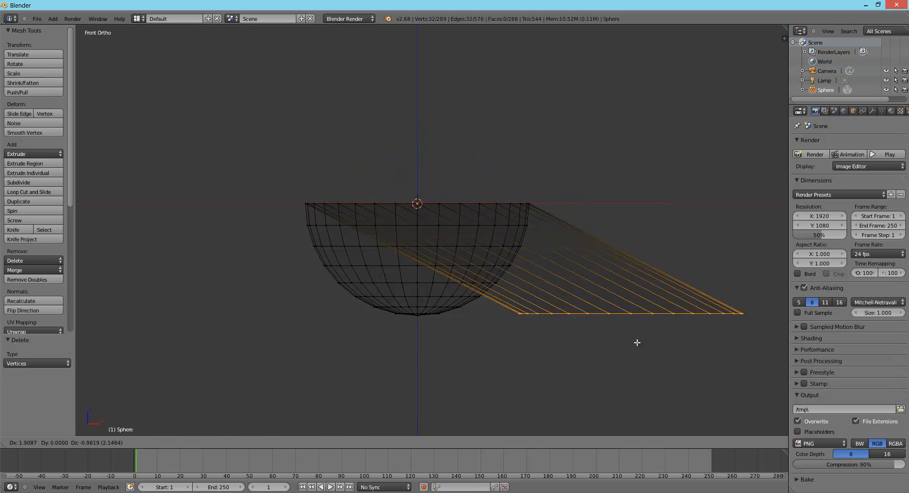
key(z)
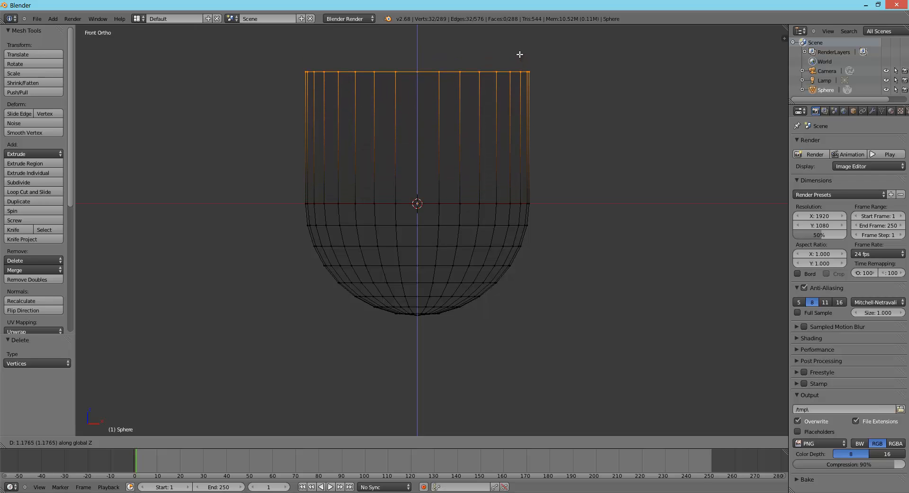
click(518, 52)
Check the extruded cup in solid shading in Object Mode, and return to wireframe editing in front view.
mouse_move(574, 94)
middle_down()
mouse_move(548, 176)
mouse_move(554, 146)
mouse_move(607, 105)
middle_up()
key(z)
key(Tab)
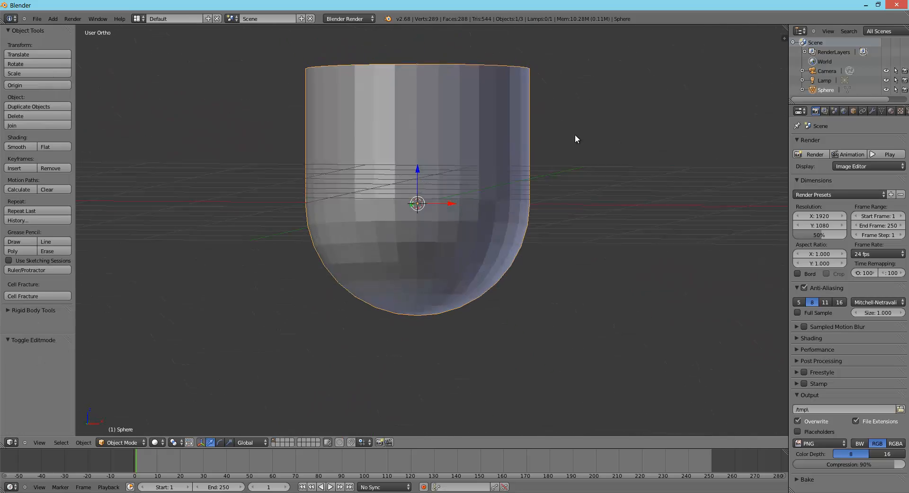
mouse_move(575, 135)
middle_down()
mouse_move(476, 107)
mouse_move(473, 94)
mouse_move(534, 121)
mouse_move(552, 138)
mouse_move(553, 156)
mouse_move(572, 142)
middle_up()
key(Tab)
key(z)
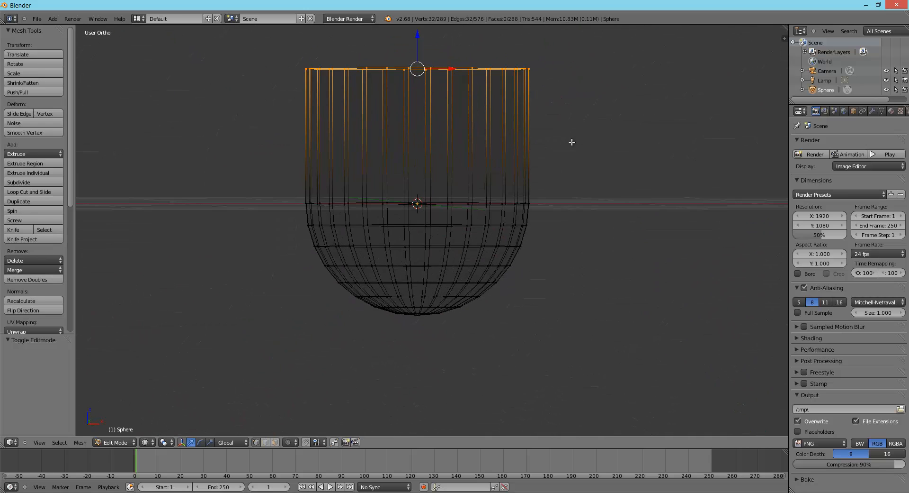
key(KP_1)
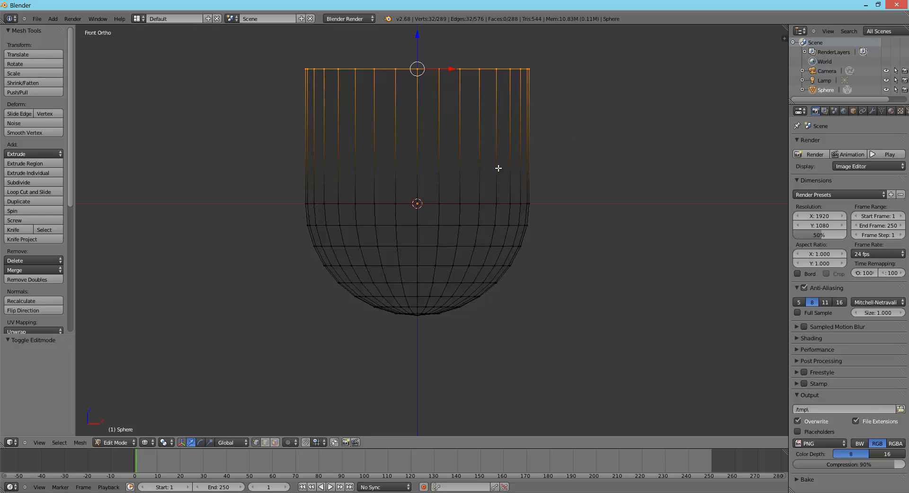
Clear the selection and try box-selecting the few vertices at the cup's bottom tip.
key(a)
shift+middle_drag(513, 318, 517, 222)
scroll(518, 222, up, 6)
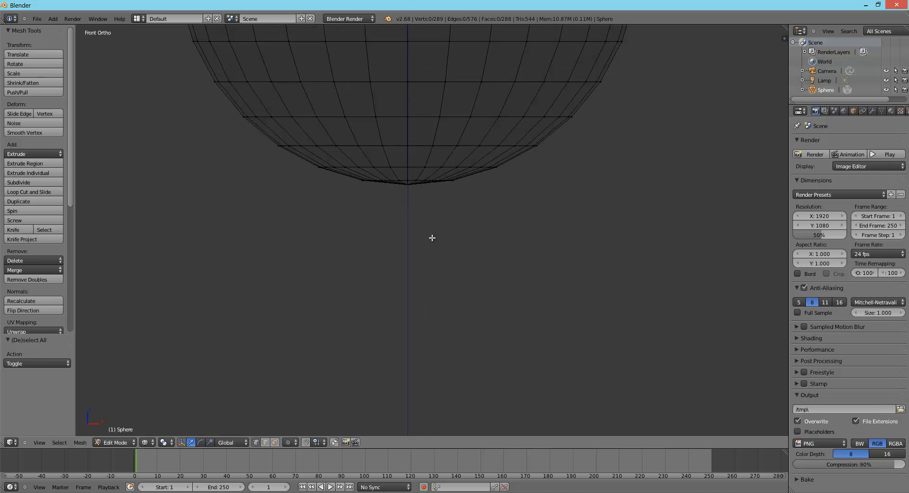
shift+middle_drag(360, 143, 392, 191)
key(b)
drag(370, 193, 417, 372)
key(ctrl+z)
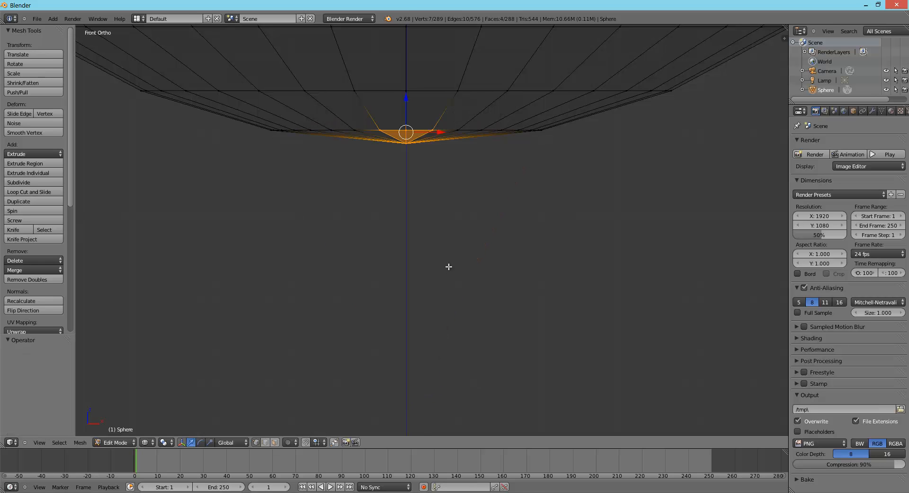
scroll(449, 267, down, 5)
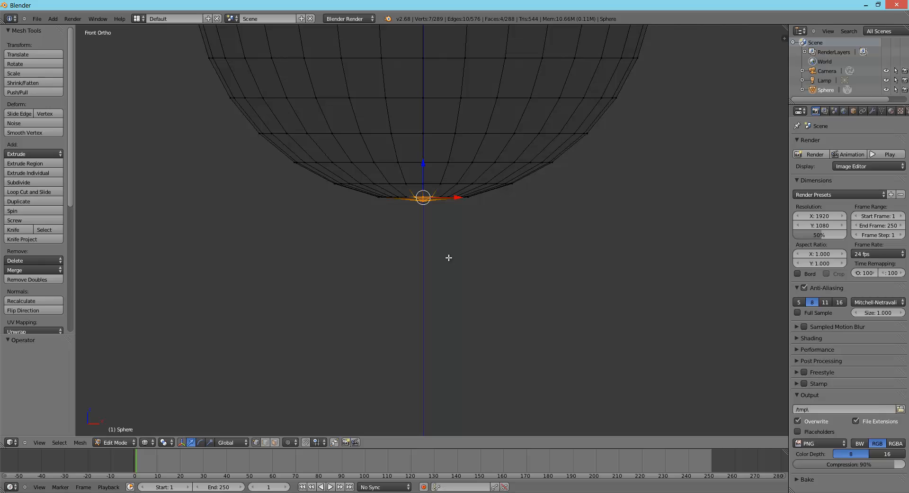
Try to extrude the cup's lowest vertex ring and tip downward, and undo the extrusion.
key(b)
drag(351, 243, 521, 189)
key(e)
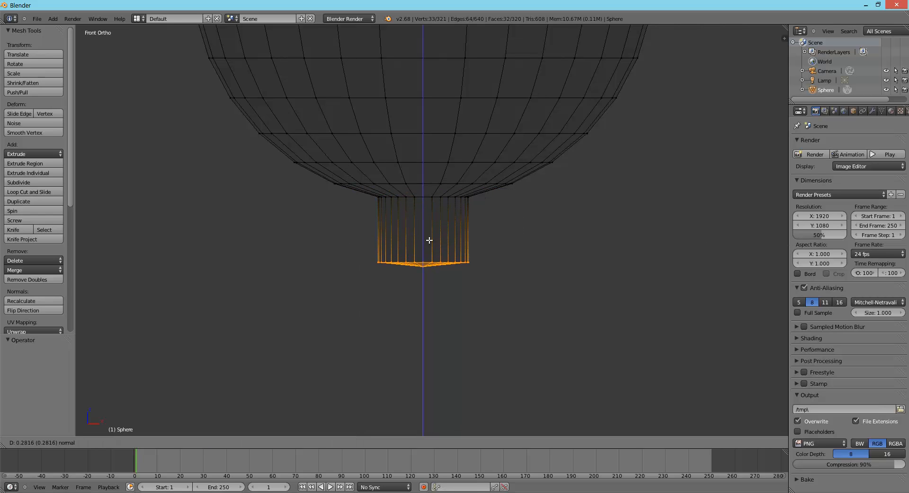
click(432, 196)
key(ctrl+z)
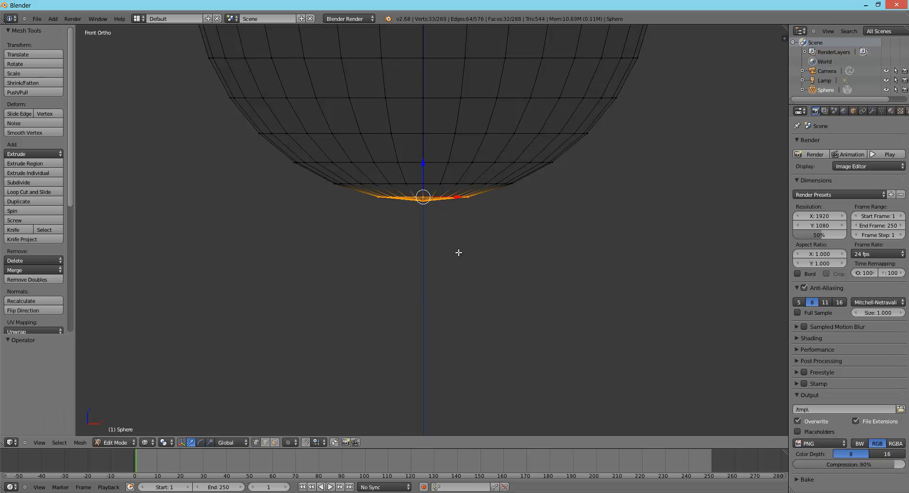
Reselect the cup's lowest vertex ring and tip and extrude them about 0.46 units downward.
key(a)
key(b)
drag(341, 280, 543, 186)
key(e)
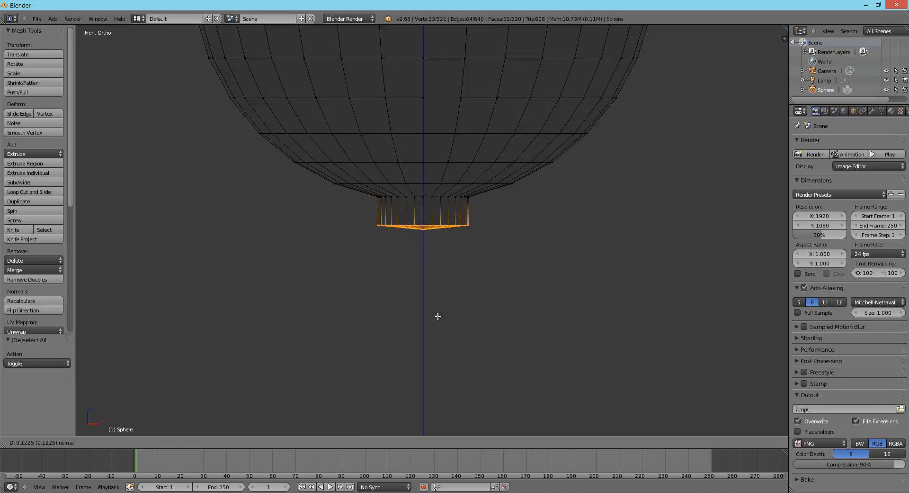
click(430, 377)
shift+middle_drag(496, 301, 507, 255)
scroll(506, 255, down, 5)
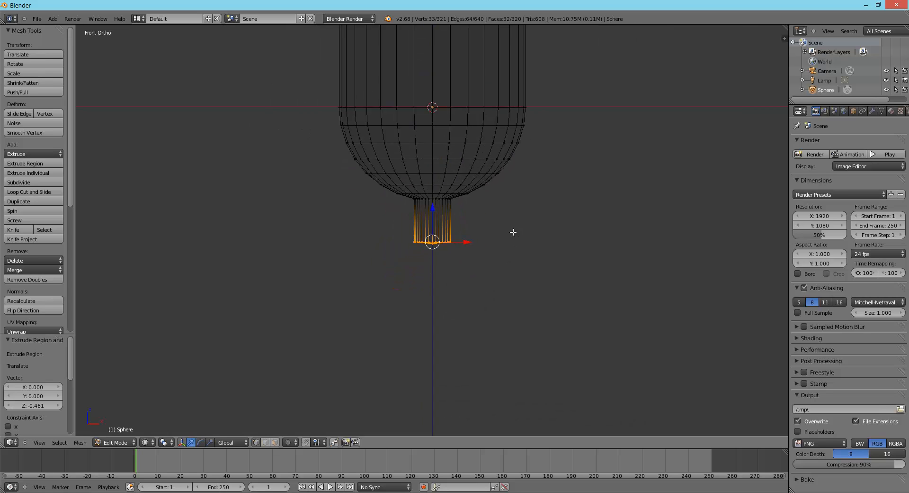
Lengthen the stem by moving its bottom vertices about 1.52 units down along Z.
middle_drag(457, 234, 517, 287)
key(KP_1)
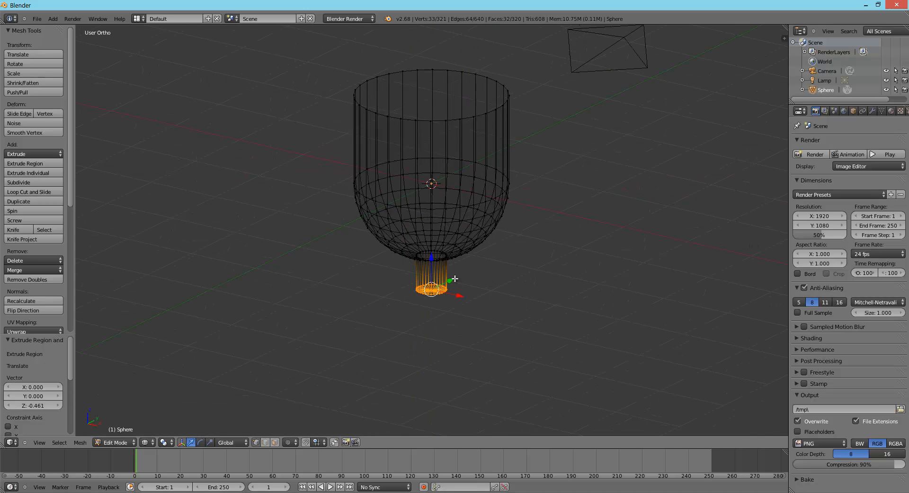
shift+middle_drag(455, 283, 464, 209)
drag(441, 189, 440, 307)
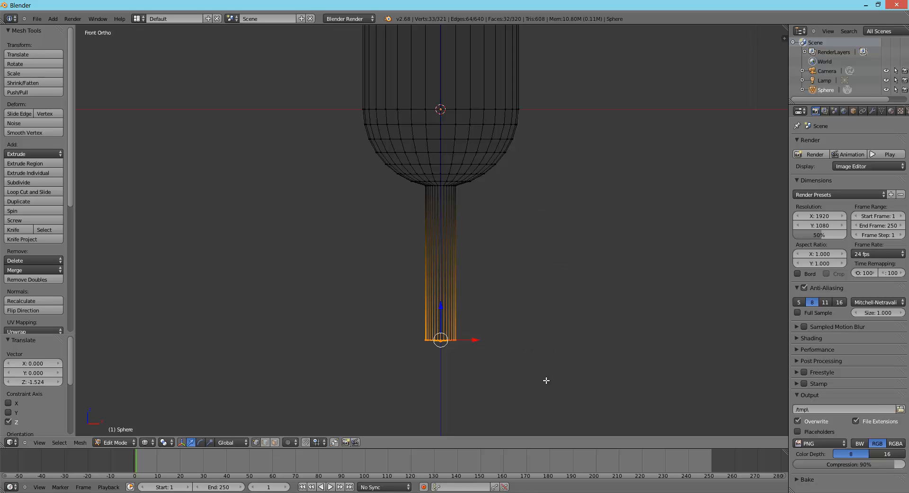
Check the stem's proportions in solid perspective shading, and shorten it by raising its bottom vertices about 0.41 units along Z.
mouse_move(597, 124)
shift+middle_down()
mouse_move(570, 217)
mouse_move(552, 177)
mouse_move(493, 193)
mouse_move(511, 176)
shift+middle_up()
key(z)
key(KP_1)
key(KP_5)
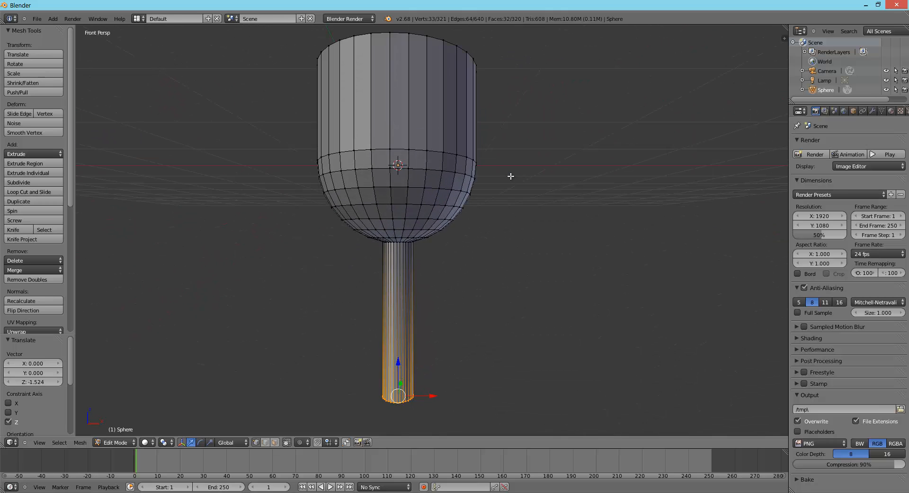
key(KP_5)
drag(398, 363, 404, 334)
mouse_move(421, 342)
middle_down()
mouse_move(463, 186)
mouse_move(437, 335)
mouse_move(727, 250)
mouse_move(445, 198)
mouse_move(724, 314)
mouse_move(441, 294)
mouse_move(440, 316)
middle_up()
key(z)
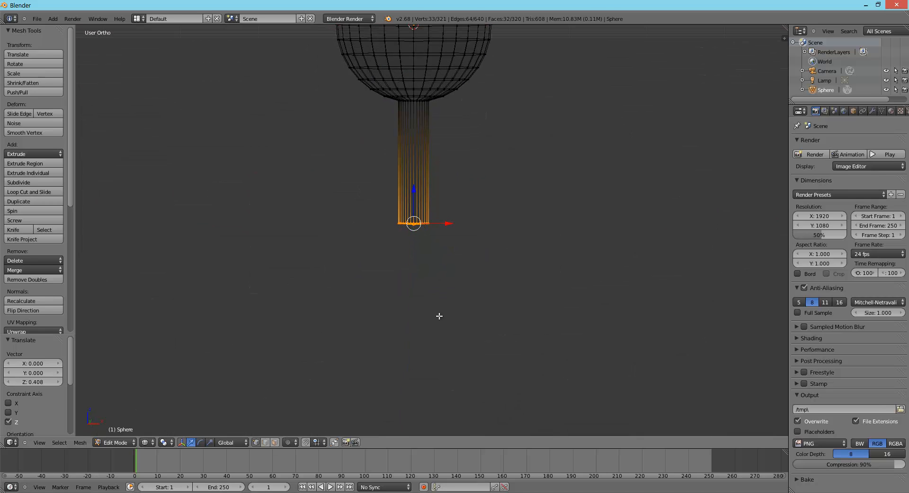
key(KP_1)
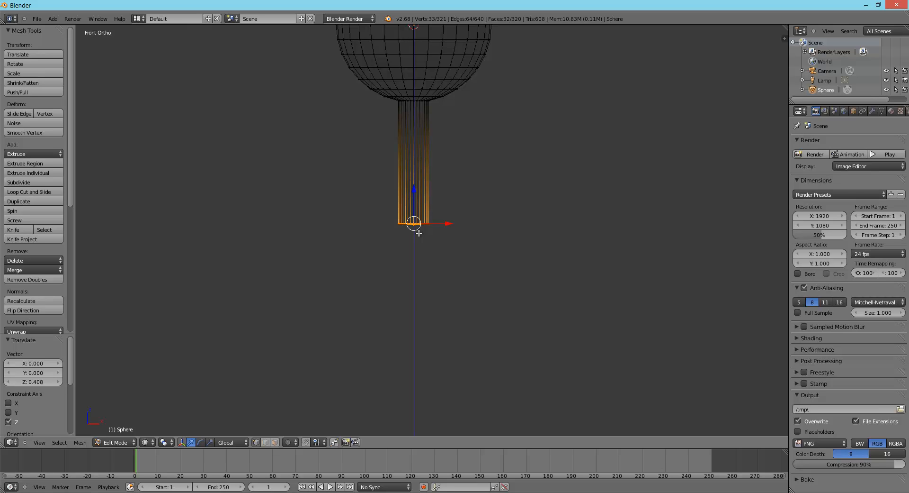
Scale the stem's bottom vertices by about 1.24 along Z only.
key(s)
key(z)
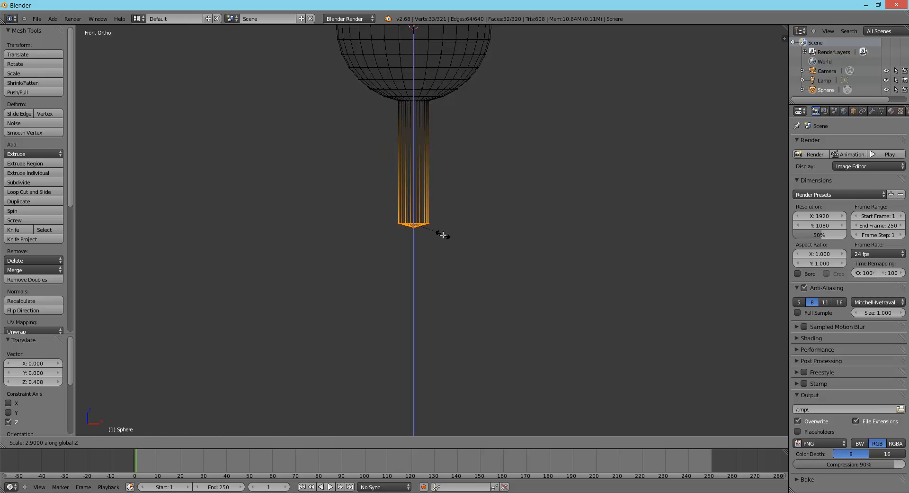
click(422, 233)
Try to scale the stem's bottom vertices uniformly inward, and undo the scaling.
key(s)
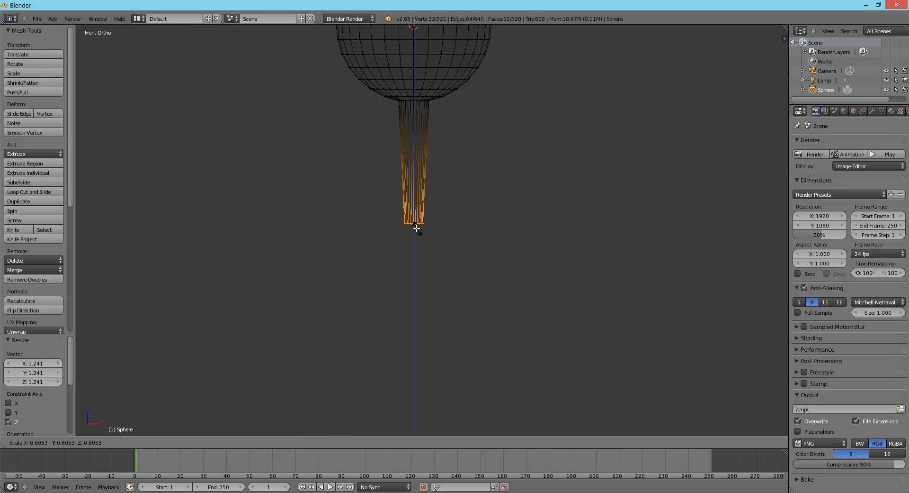
click(417, 226)
key(ctrl+z)
Flatten the stem's bottom by moving its centre vertex about 0.024 units up along Z, and inspect the glass in solid shading.
scroll(428, 243, up, 16)
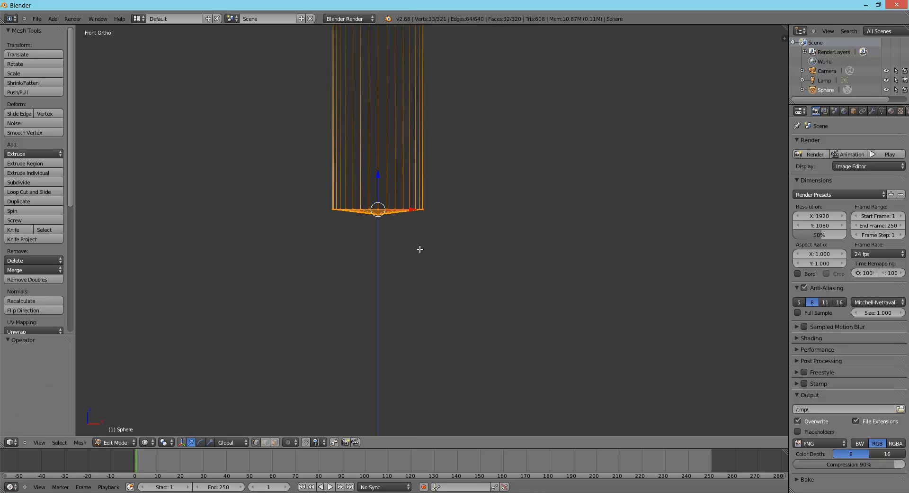
shift+middle_drag(252, 188, 570, 277)
right_click(415, 221)
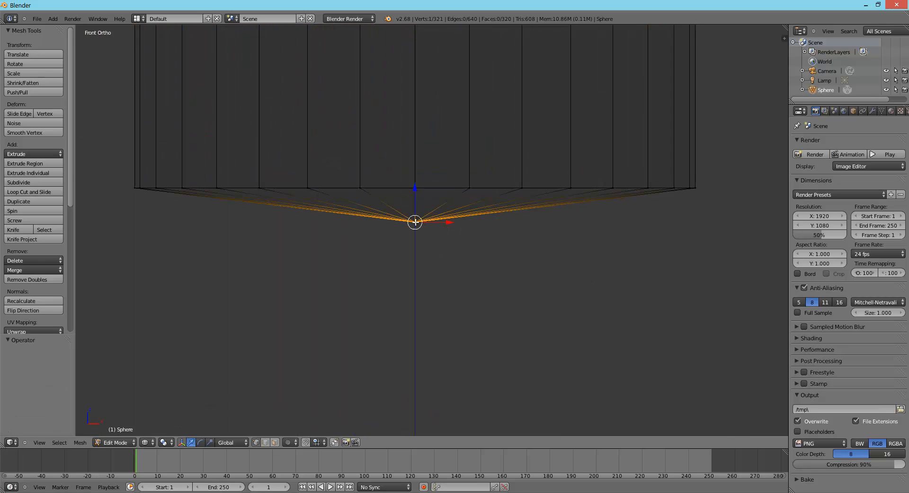
key(g)
key(z)
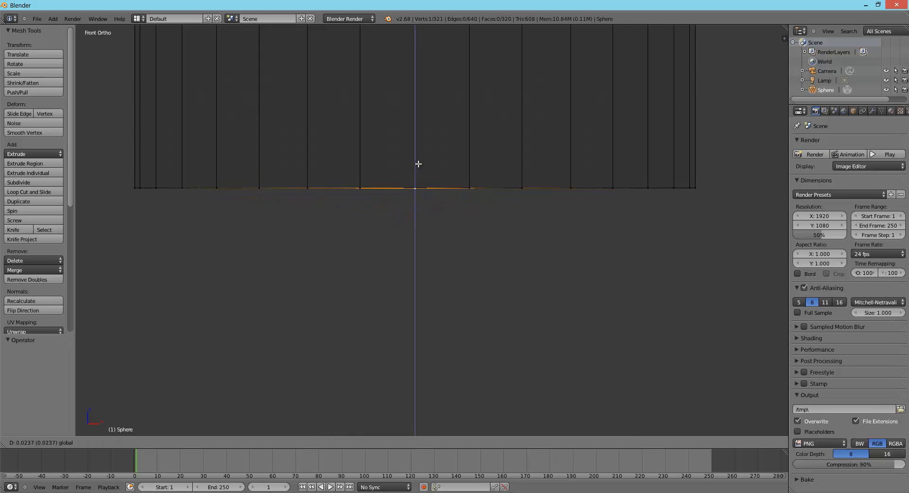
click(419, 164)
mouse_move(419, 164)
middle_down()
mouse_move(464, 190)
mouse_move(455, 348)
mouse_move(459, 266)
mouse_move(463, 257)
mouse_move(466, 331)
mouse_move(482, 224)
mouse_move(542, 247)
middle_up()
key(z)
middle_drag(530, 228, 529, 224)
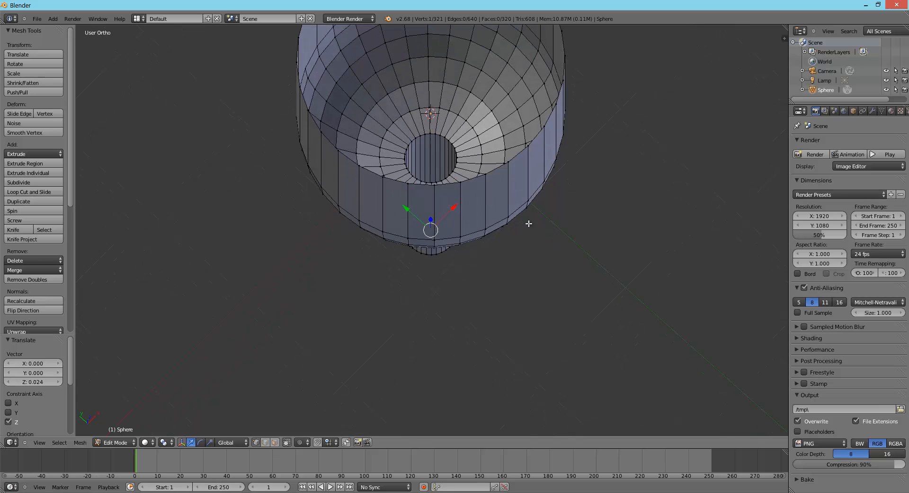
Box-select the stem's bottom vertices in wireframe front view and extrude them in place.
key(KP_1)
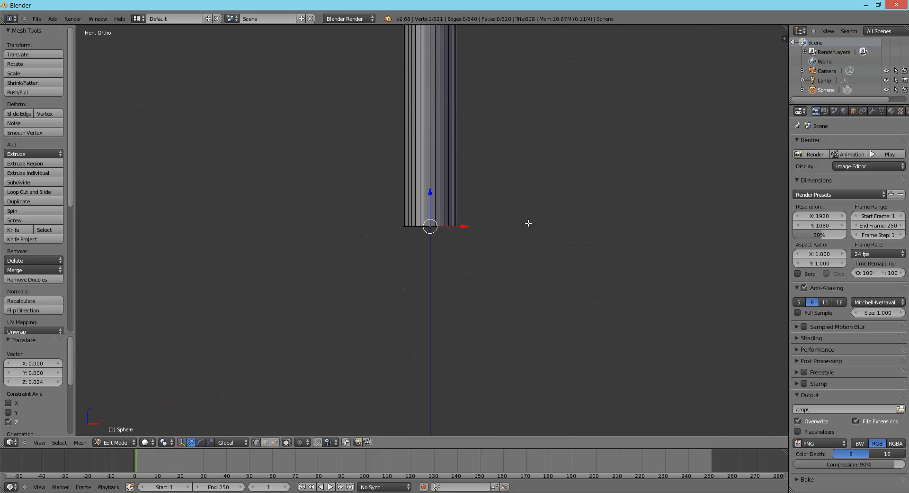
key(z)
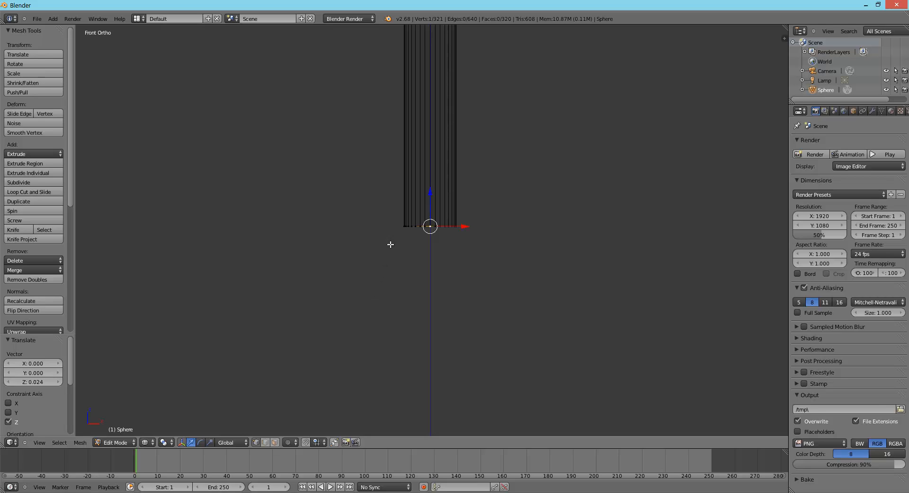
key(b)
drag(390, 245, 693, 221)
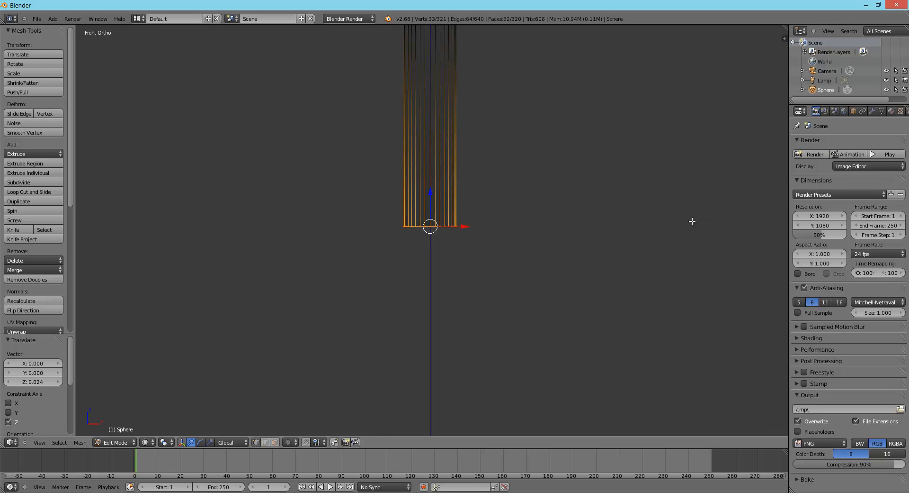
key(e)
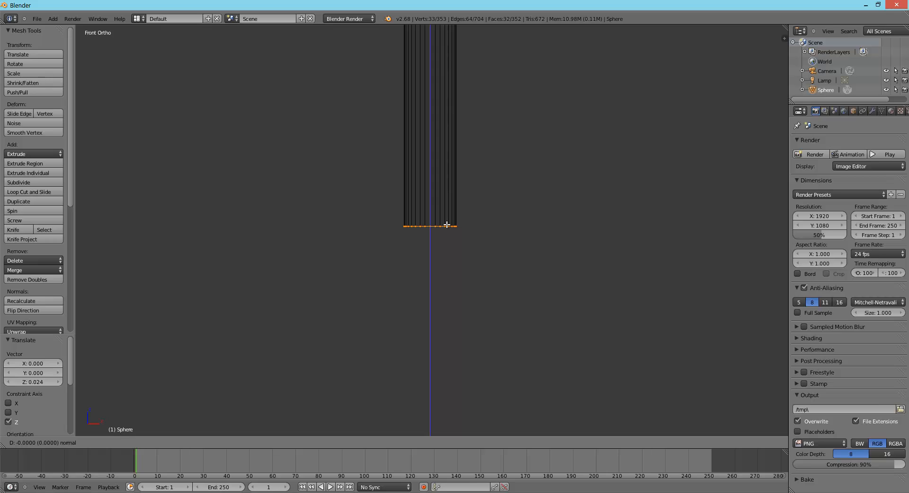
click(447, 224)
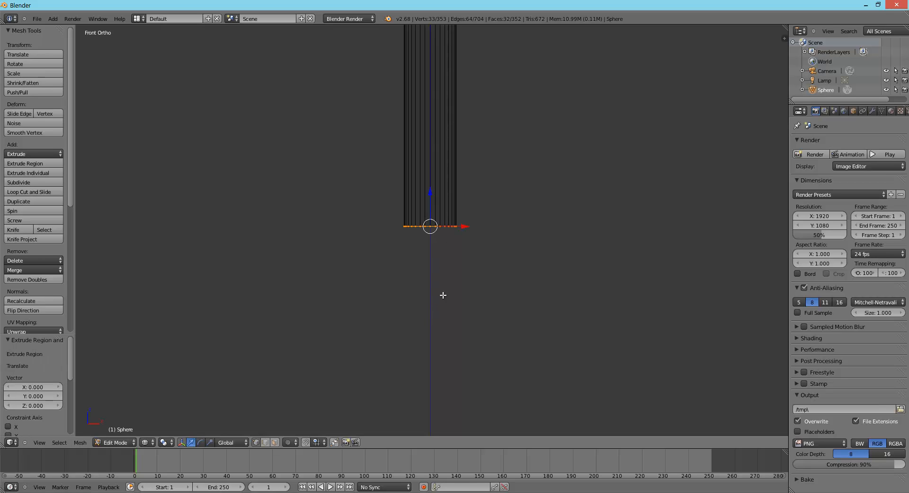
Try to scale the newly extruded bottom ring outward into a flat disc, and undo the scaling.
key(s)
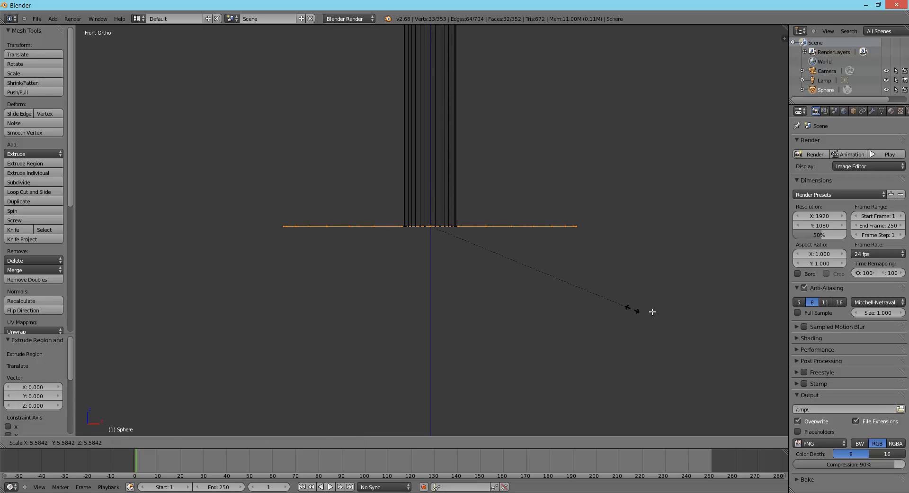
click(595, 311)
key(ctrl+z)
Move the extruded bottom ring about 0.43 units down along Z and scale it by about 4.6 to flare the foot.
key(g)
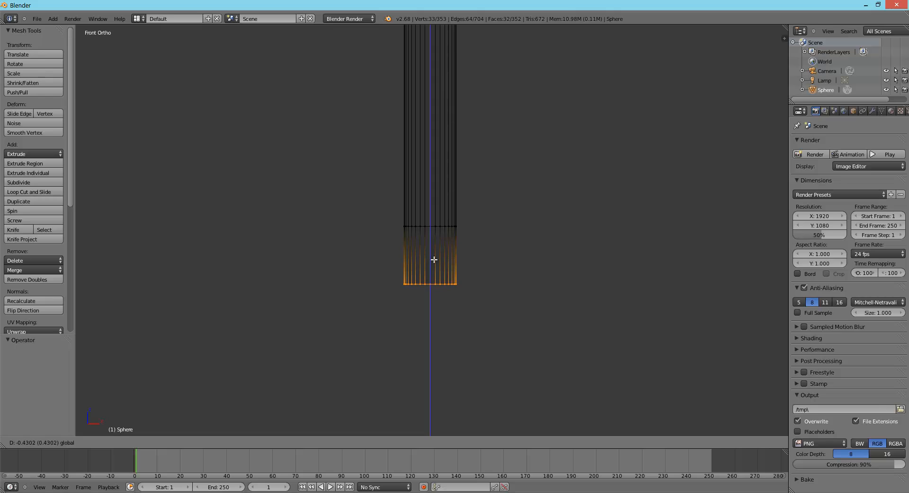
click(434, 260)
shift+middle_drag(534, 244, 447, 348)
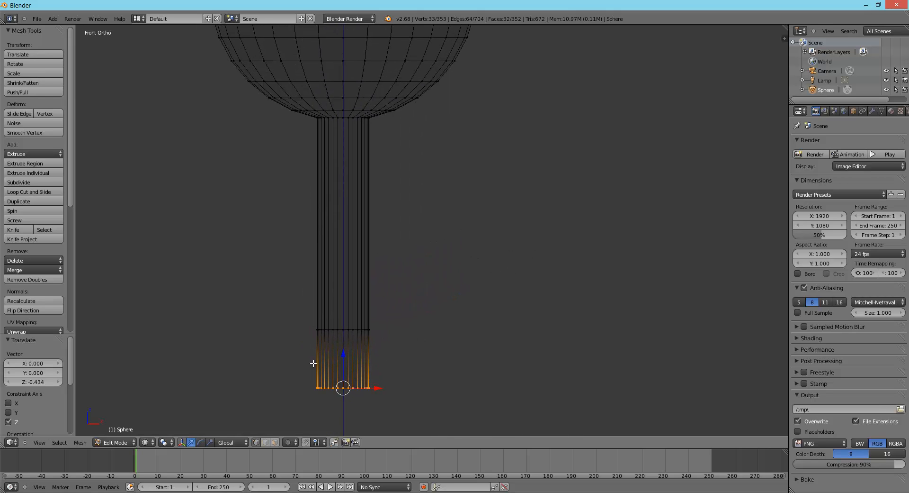
shift+middle_drag(313, 363, 473, 153)
key(s)
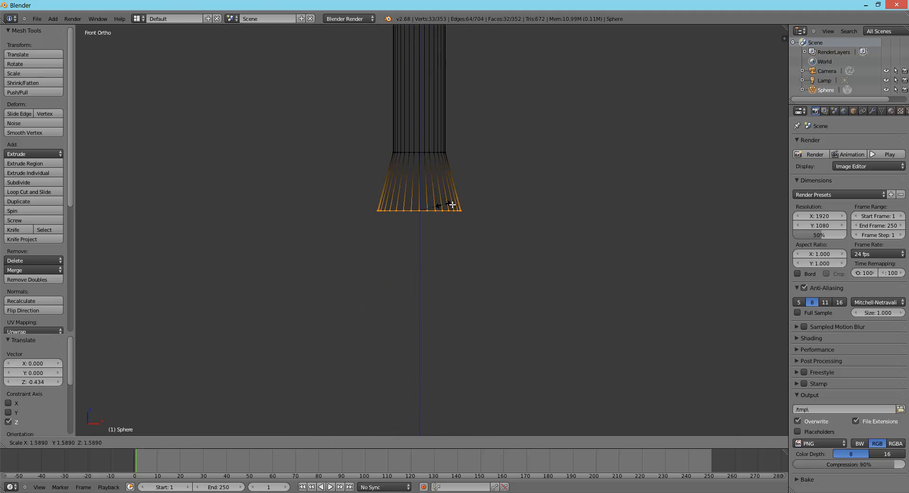
click(492, 204)
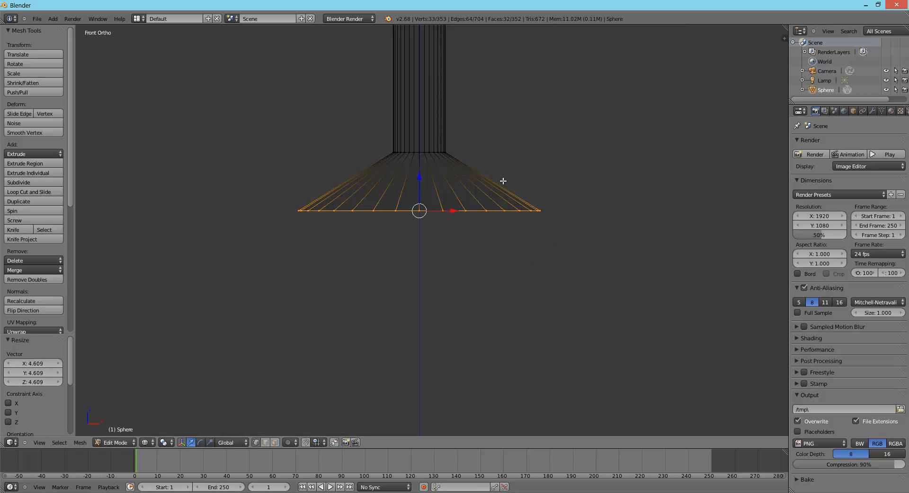
Extrude the foot's bottom about 0.11 units downward, and check the whole glass in Object Mode with solid perspective shading.
key(e)
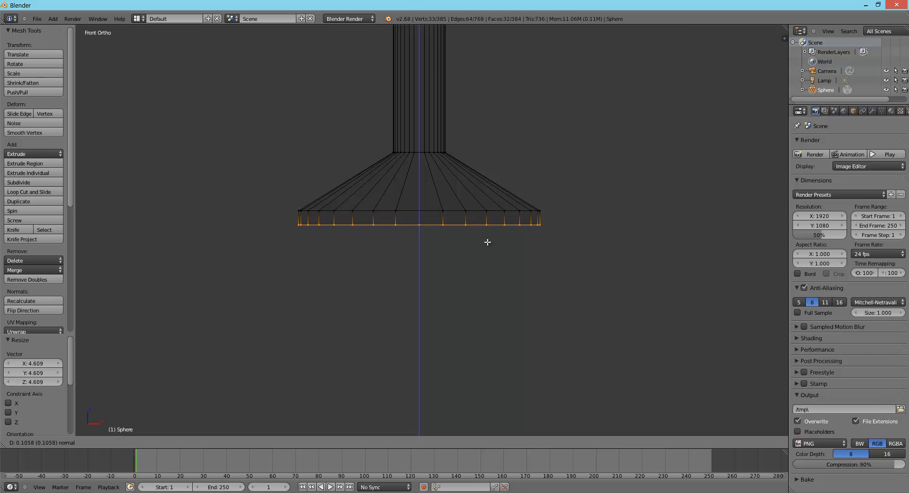
click(488, 242)
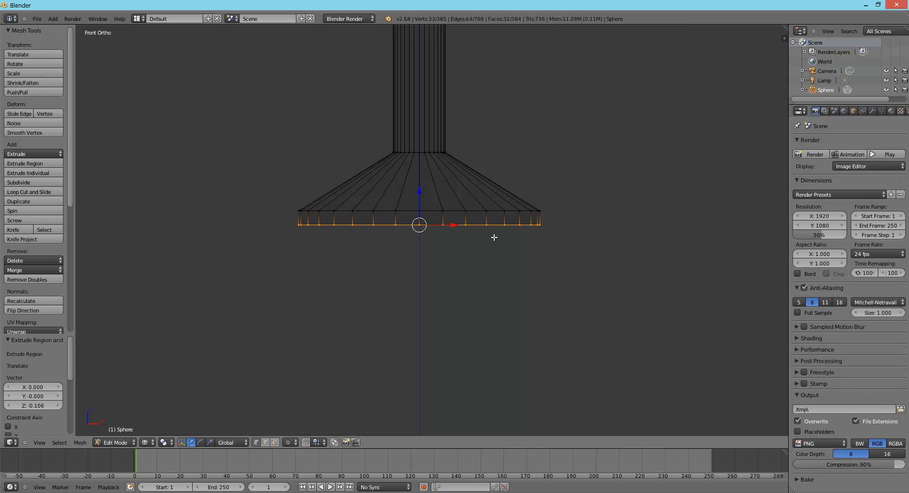
key(Tab)
mouse_move(564, 163)
middle_down()
mouse_move(528, 190)
mouse_move(532, 199)
mouse_move(575, 106)
mouse_move(538, 161)
mouse_move(529, 209)
mouse_move(443, 285)
mouse_move(432, 312)
mouse_move(444, 343)
mouse_move(516, 266)
mouse_move(548, 257)
mouse_move(581, 225)
mouse_move(555, 265)
mouse_move(550, 298)
mouse_move(511, 275)
mouse_move(529, 260)
middle_up()
scroll(532, 200, down, 6)
key(z)
key(KP_5)
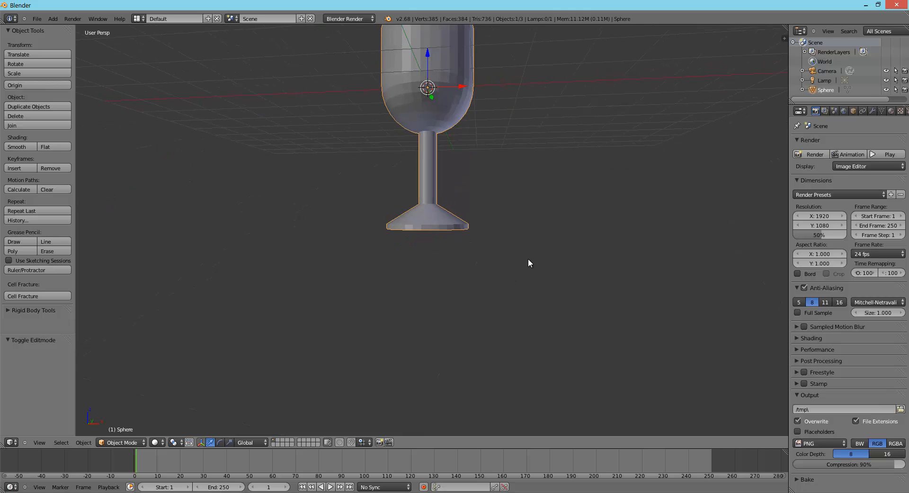
Return to wireframe front view in Edit Mode and box-select only the cup's vertices above the stem.
key(KP_1)
key(KP_5)
key(z)
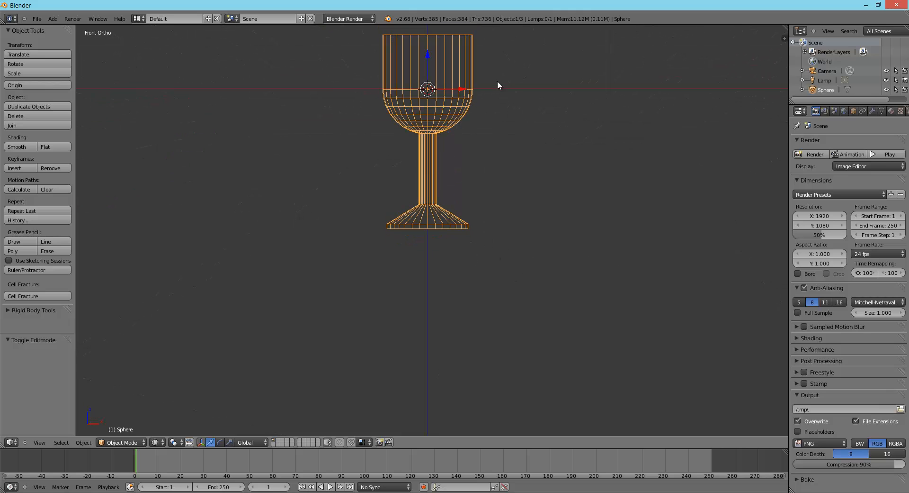
shift+middle_drag(498, 85, 498, 155)
key(a)
key(b)
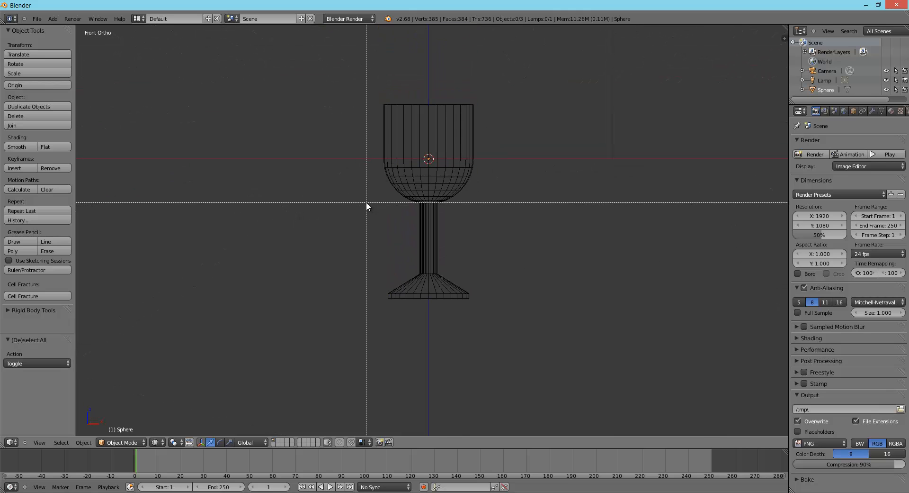
drag(363, 200, 562, 89)
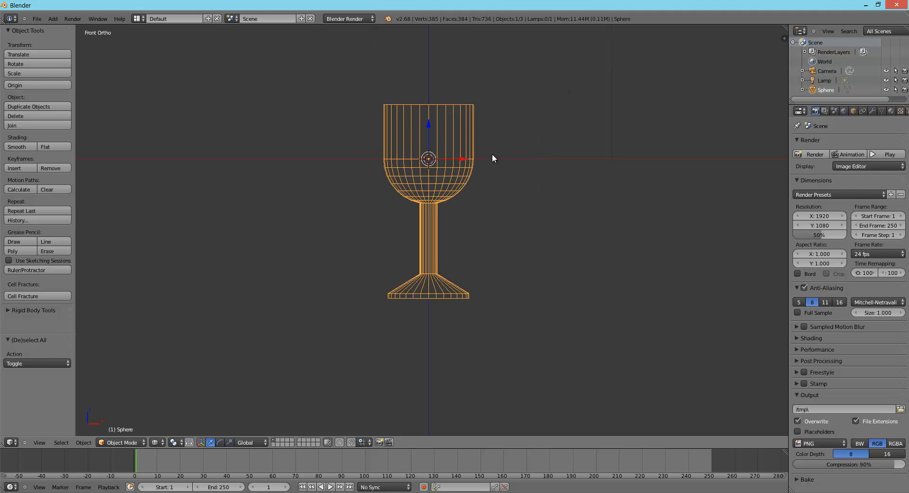
key(Tab)
key(a)
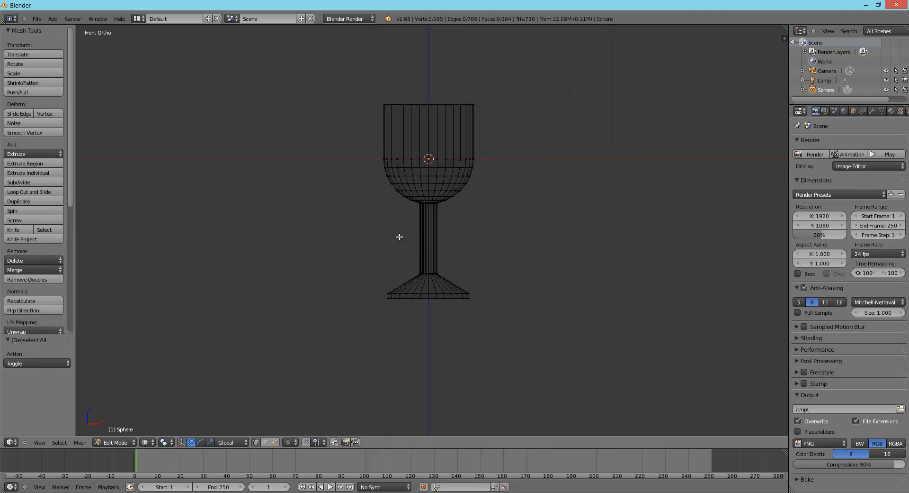
key(b)
drag(371, 201, 551, 112)
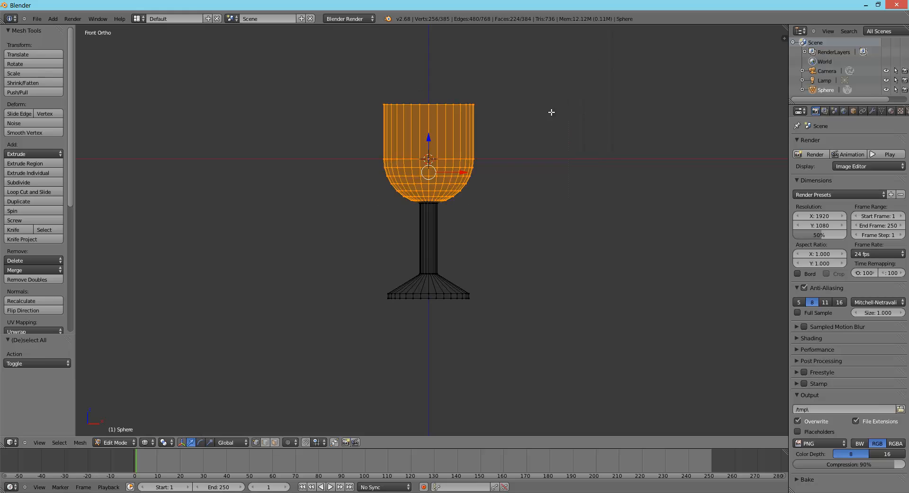
Try to scale up the selected cup and move it upward, and undo both changes.
key(s)
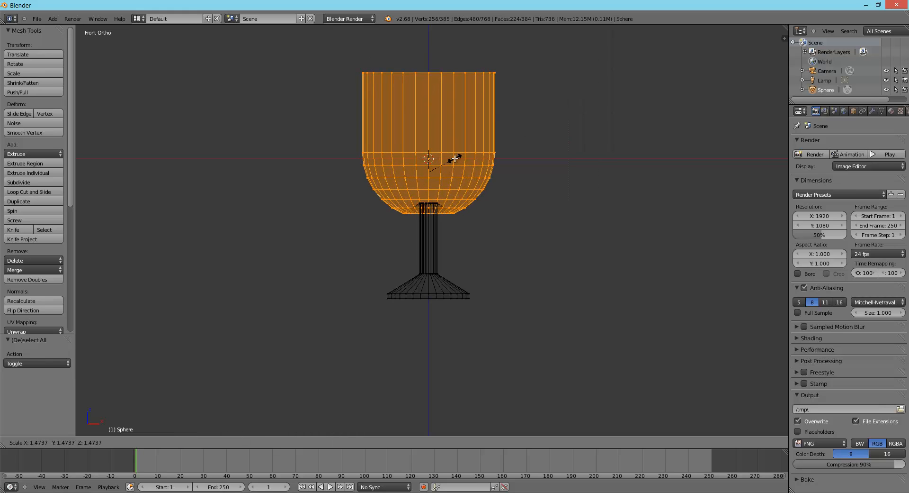
click(455, 156)
drag(430, 148, 432, 137)
middle_drag(432, 137, 544, 197)
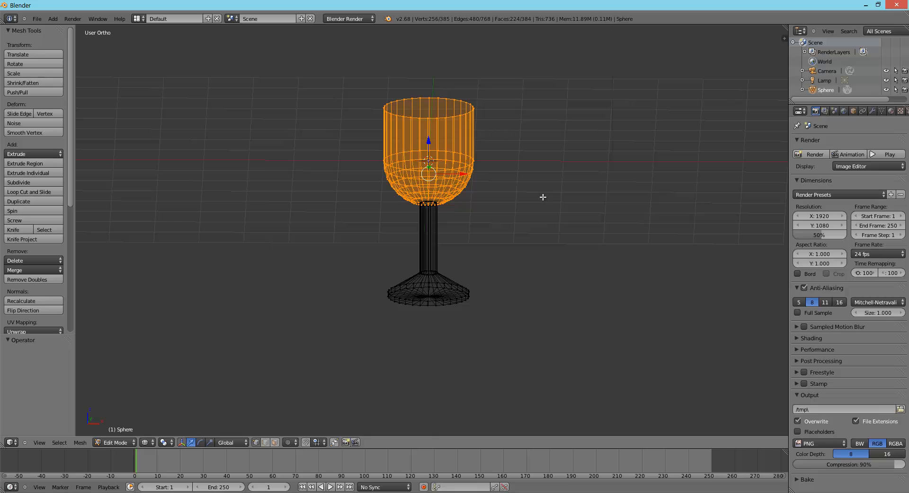
Box-select only the foot's bottom rim in front view and scale it to about 0.75.
key(KP_1)
key(b)
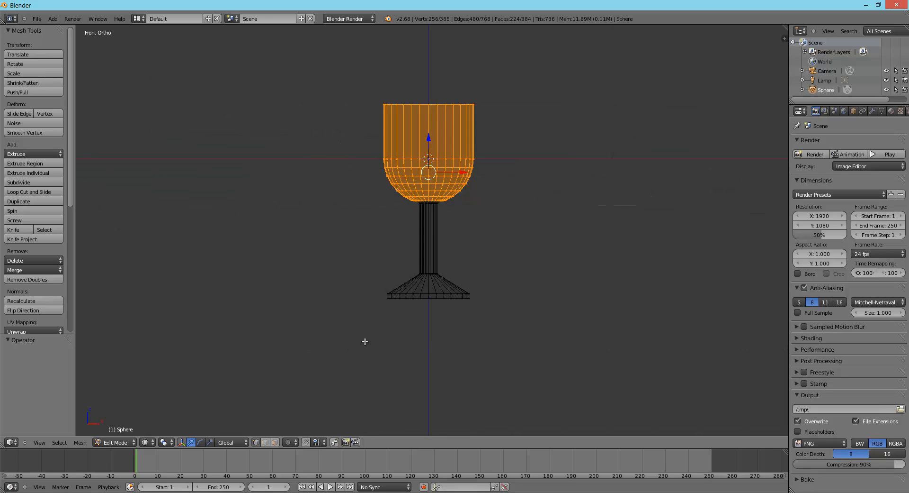
drag(350, 348, 459, 326)
key(a)
key(b)
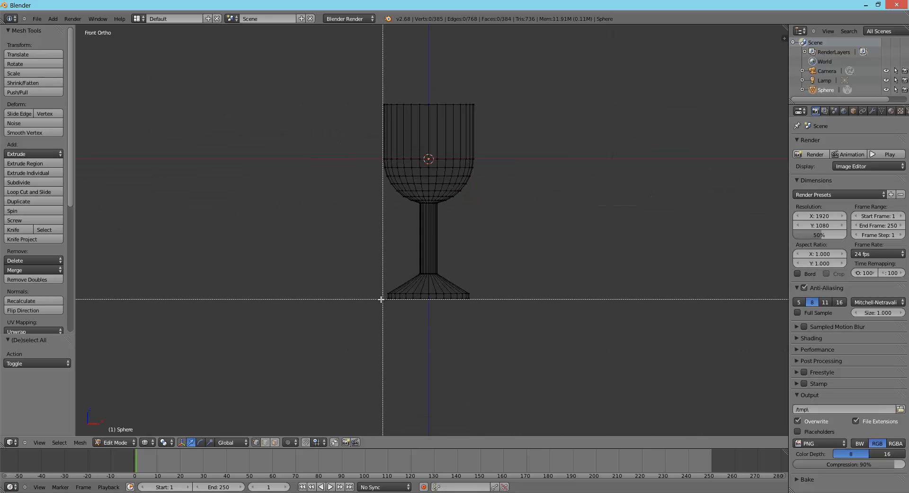
drag(380, 305, 525, 290)
scroll(467, 313, up, 8)
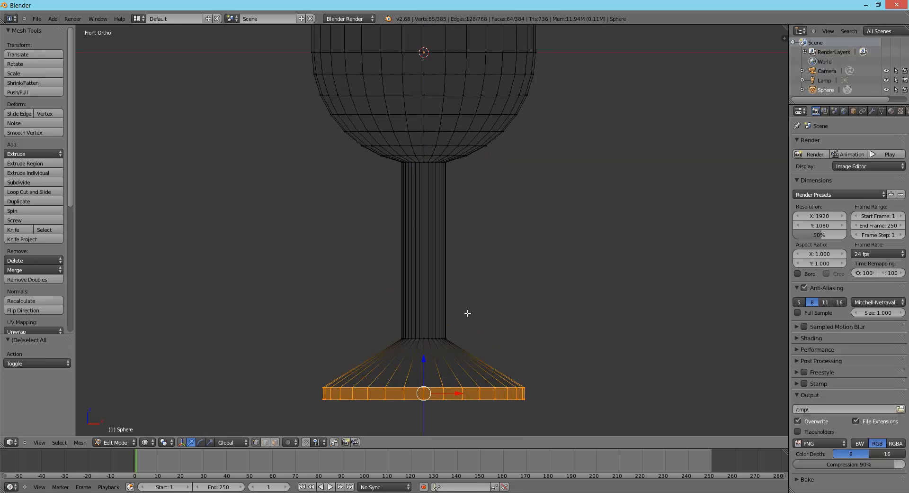
key(s)
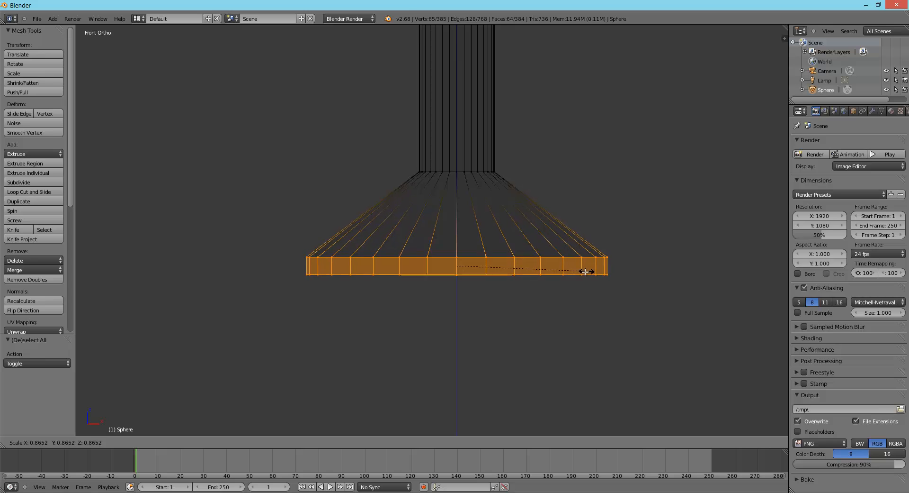
click(569, 275)
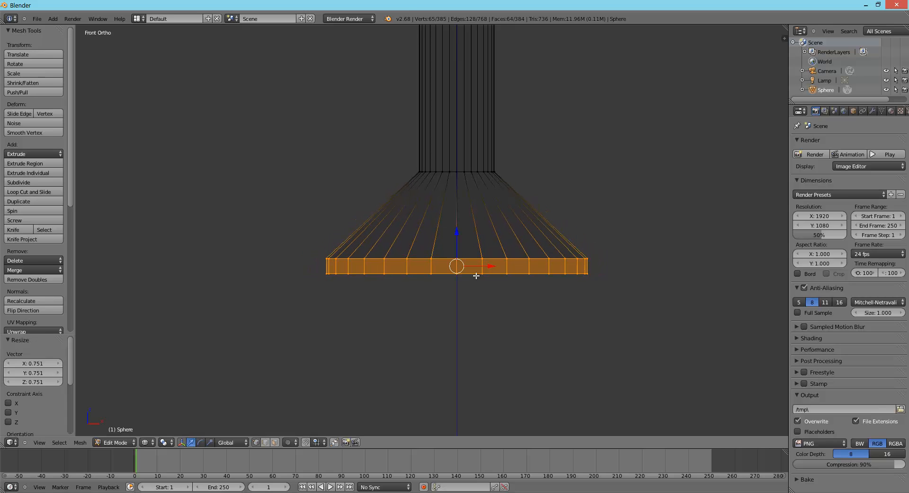
Move the foot's rim about 0.015 units down along Z, and return to solid shading in Object Mode.
key(g)
key(z)
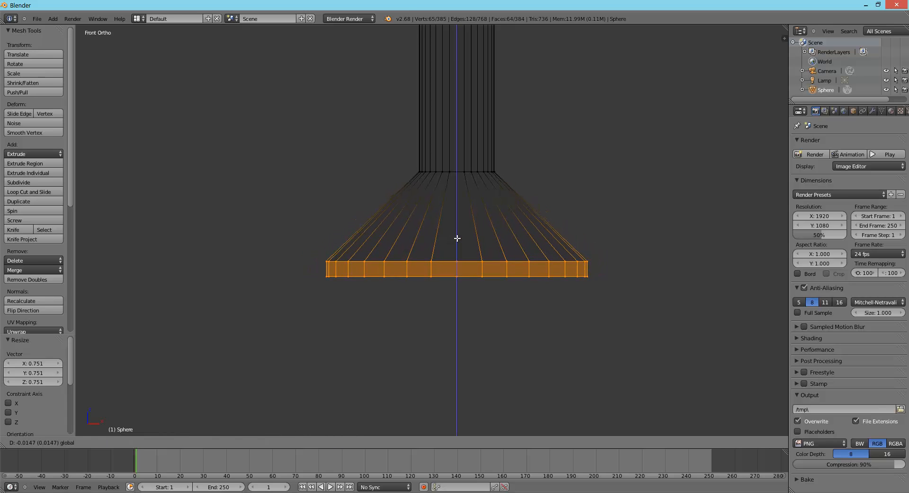
click(455, 240)
middle_drag(619, 178, 576, 205)
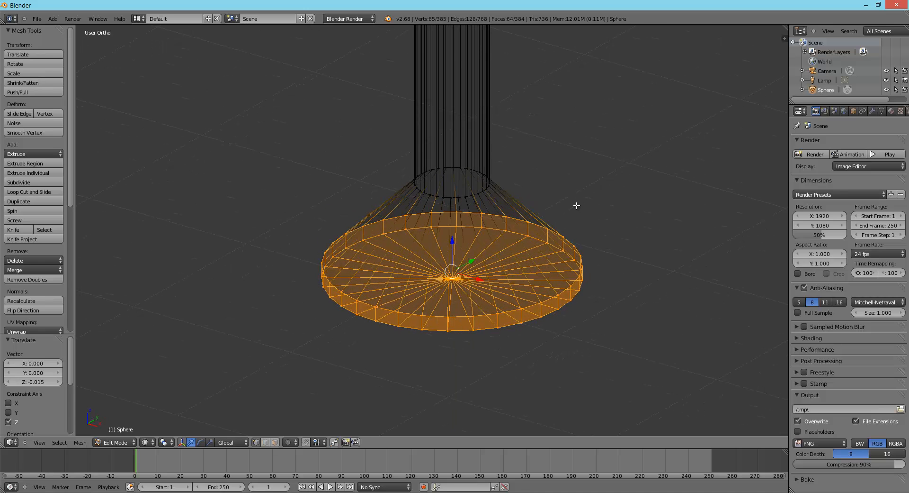
key(z)
key(Tab)
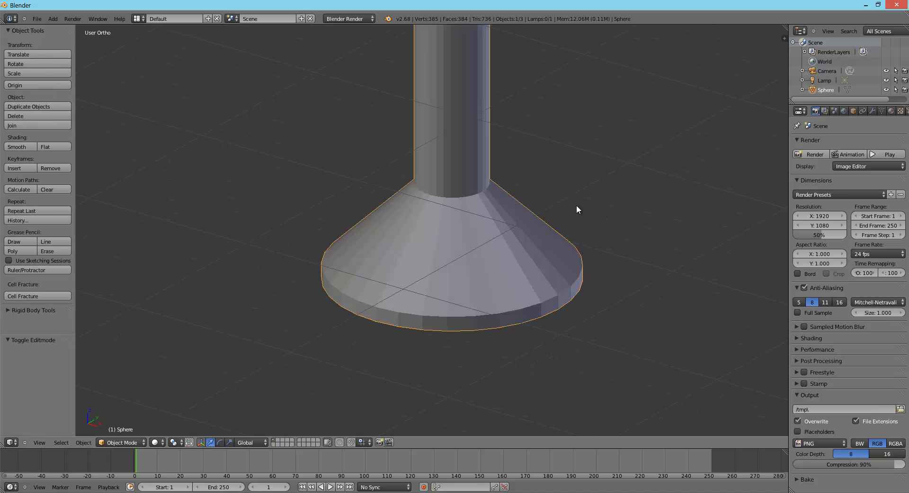
Inspect the glass from above and apply smooth shading to the whole object.
scroll(592, 191, down, 2)
middle_drag(606, 181, 520, 249)
scroll(582, 164, down, 4)
scroll(521, 249, up, 1)
scroll(520, 248, up, 6)
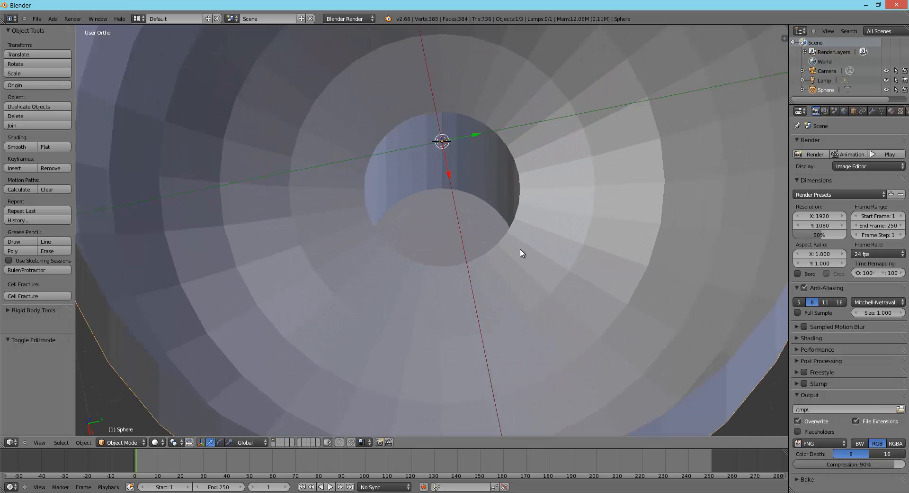
scroll(573, 170, down, 7)
middle_drag(604, 149, 605, 194)
scroll(620, 185, down, 5)
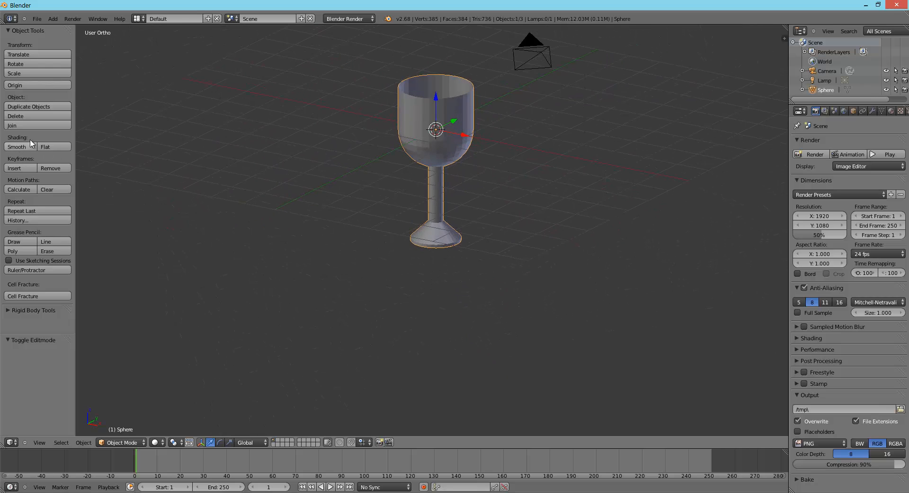
click(19, 147)
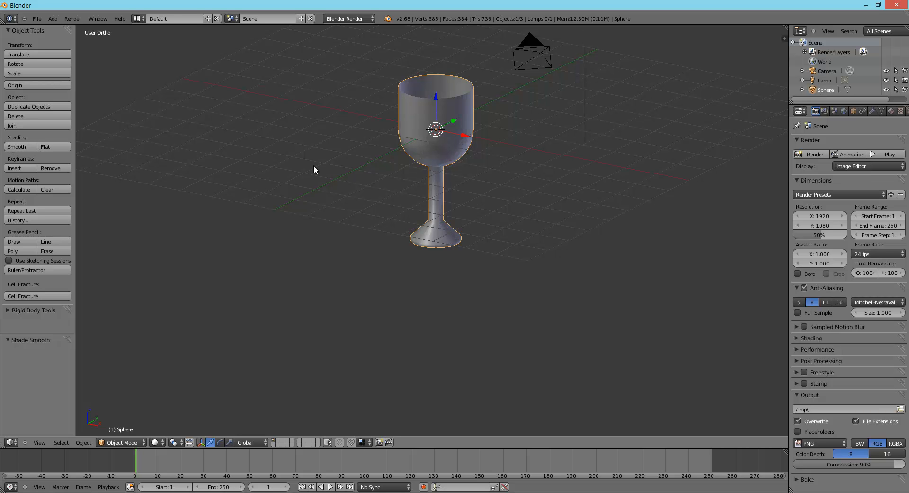
middle_drag(314, 170, 538, 238)
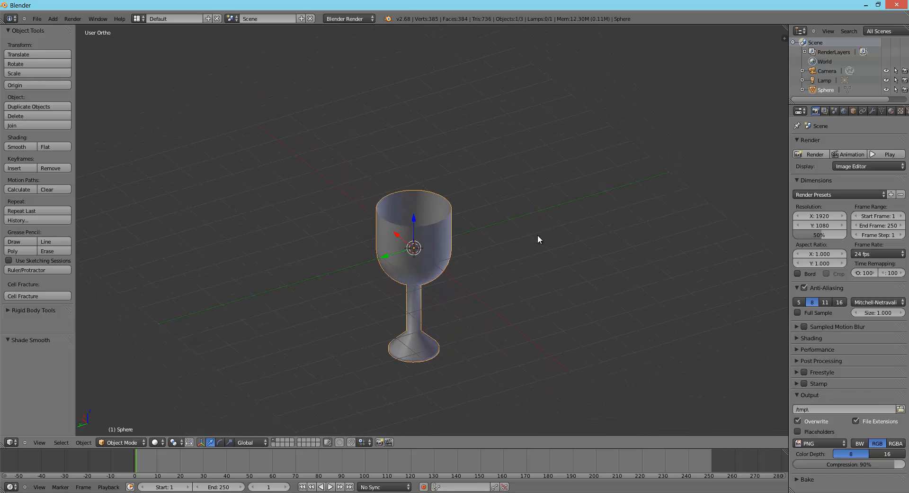
Add a new material to the glass and name it Glass.
click(891, 111)
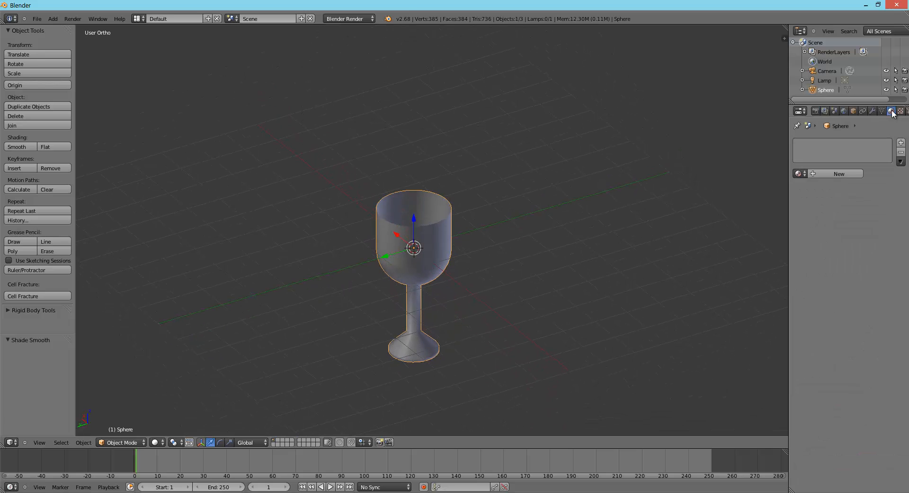
click(838, 174)
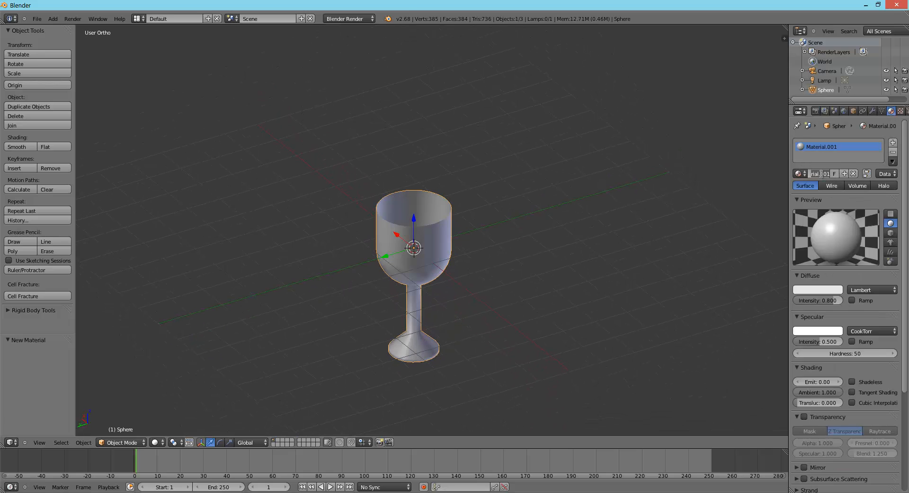
text(Glass)
key(Return)
Switch the render engine to Cycles Render, and enable nodes on the Glass material with a Glass BSDF surface.
click(346, 21)
click(376, 49)
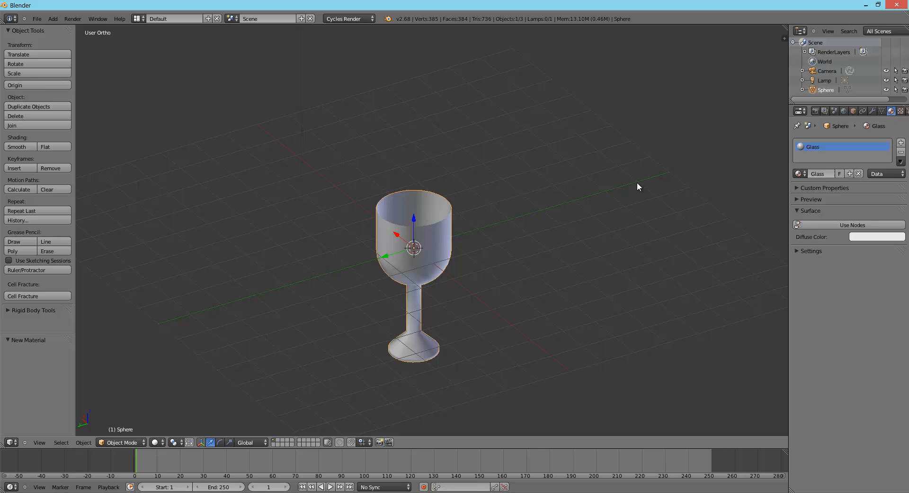
click(817, 225)
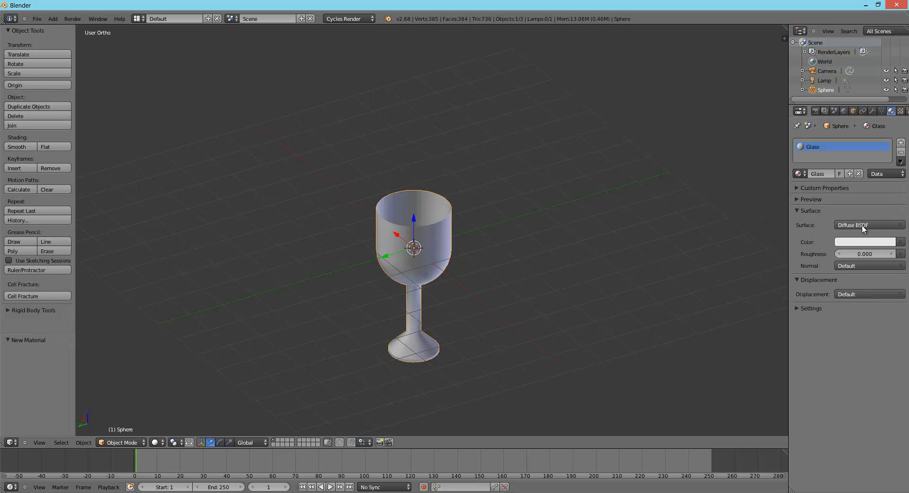
click(846, 225)
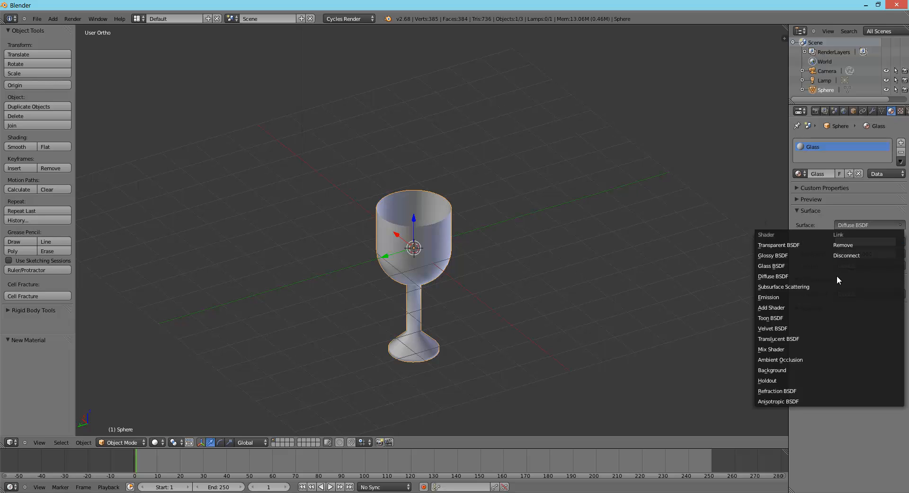
click(772, 265)
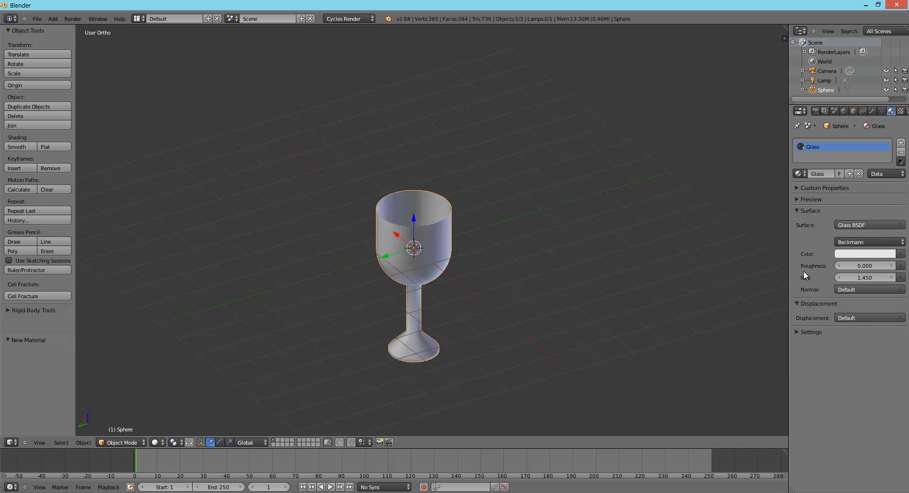
Render a test image of the glass and return to the 3D view.
click(816, 111)
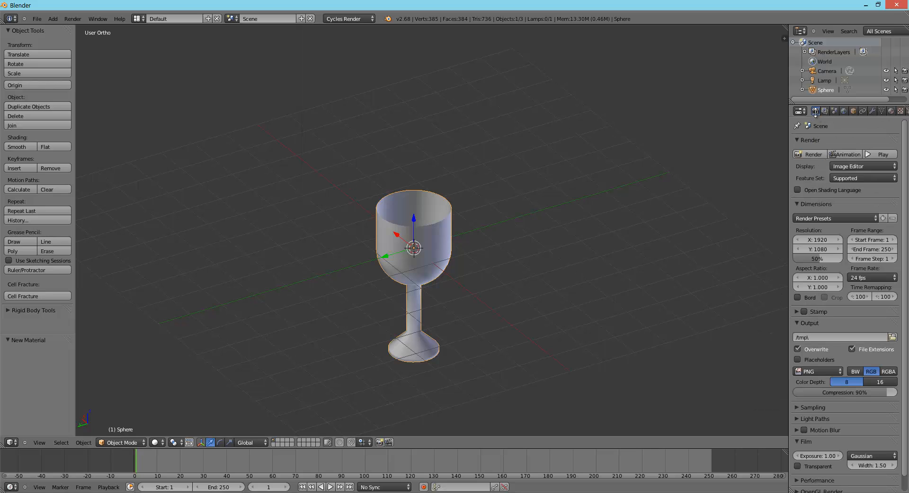
click(802, 156)
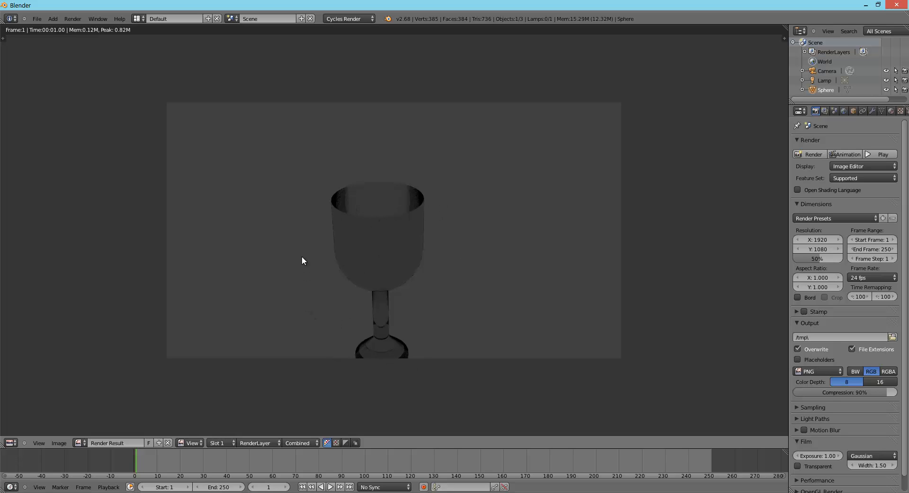
key(Escape)
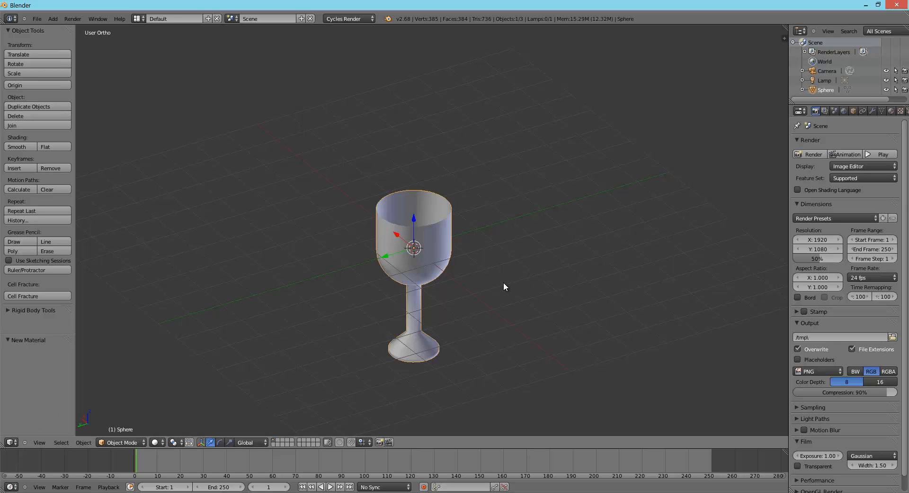
Add a Solidify modifier to the glass to give its walls thickness.
scroll(503, 282, up, 4)
middle_drag(517, 270, 531, 301)
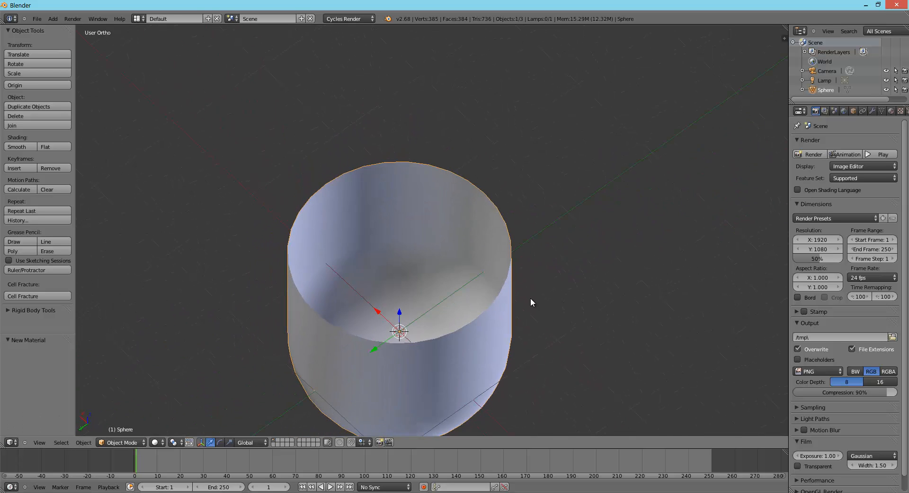
click(873, 110)
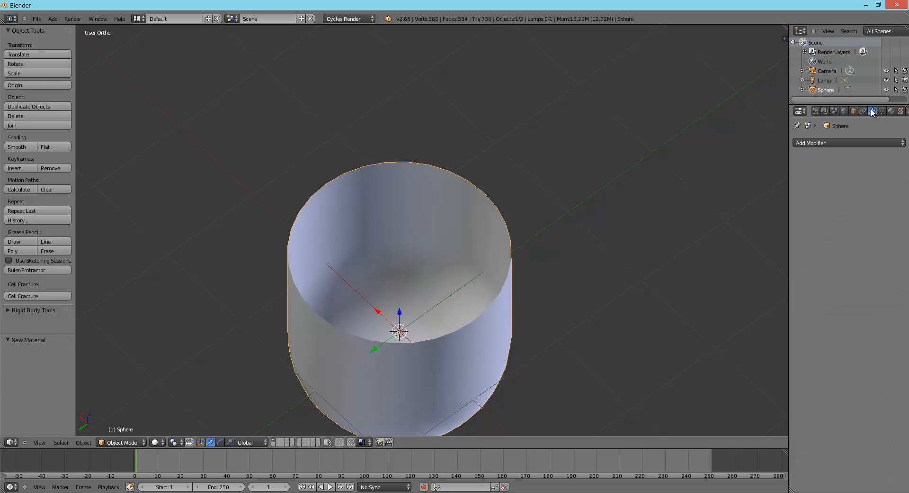
click(813, 144)
click(700, 286)
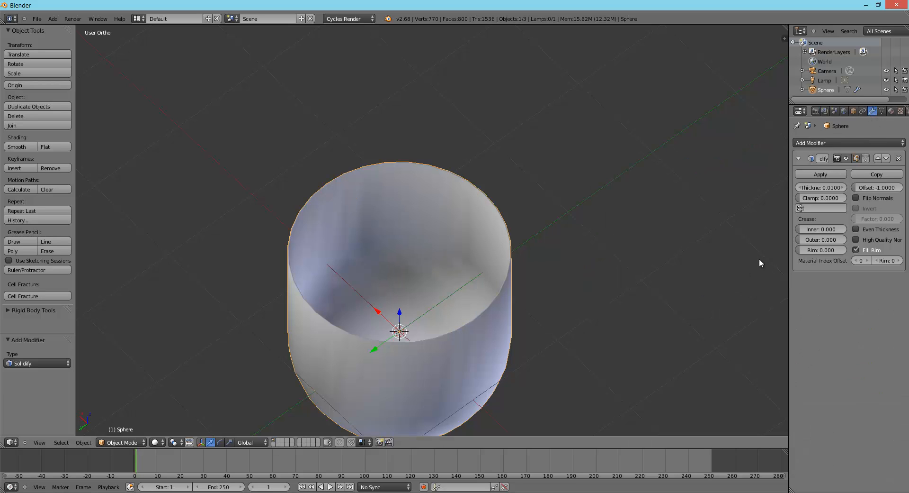
scroll(667, 248, down, 1)
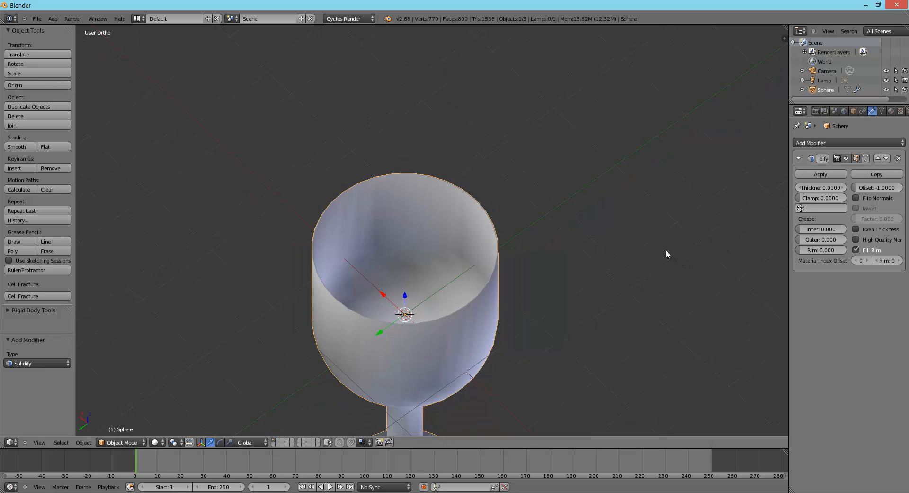
Try a Solidify thickness of 0.2 on the glass.
click(823, 187)
key(BackSpace)
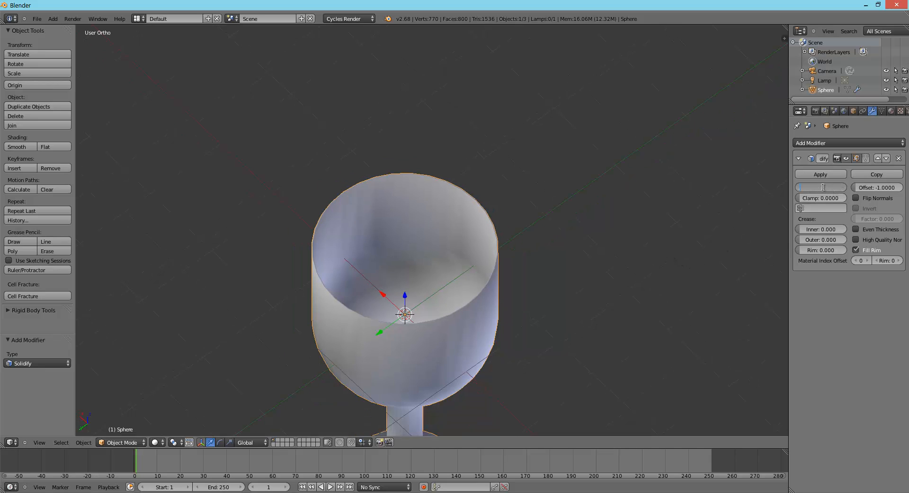
text(0.2)
key(Return)
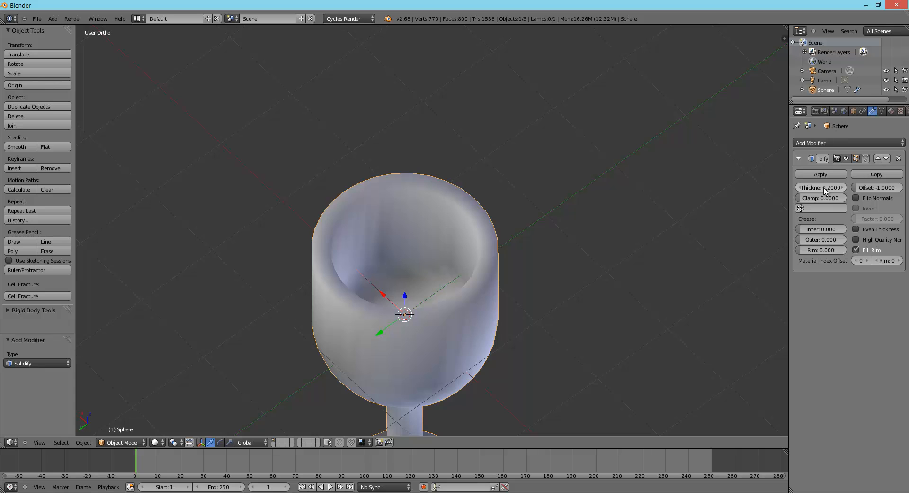
Set the Solidify thickness to 0.1 and apply the modifier to the glass.
click(823, 187)
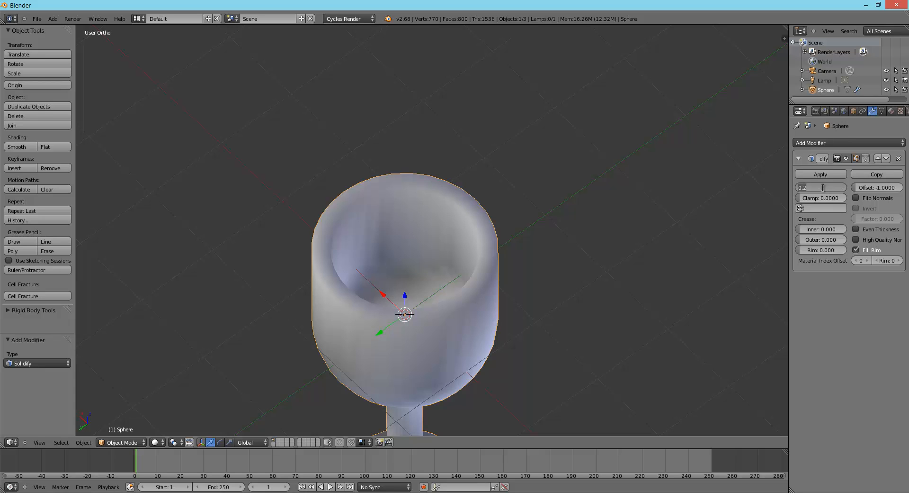
key(Return)
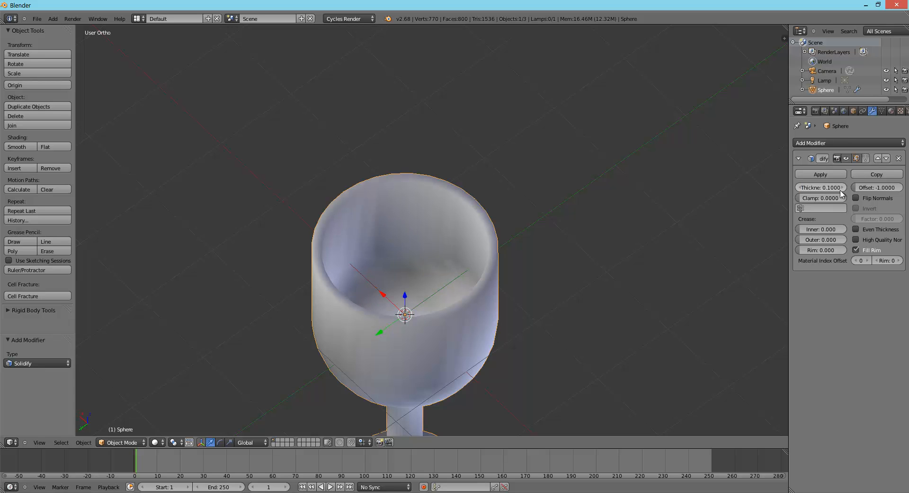
middle_drag(633, 225, 612, 253)
key(Tab)
key(Tab)
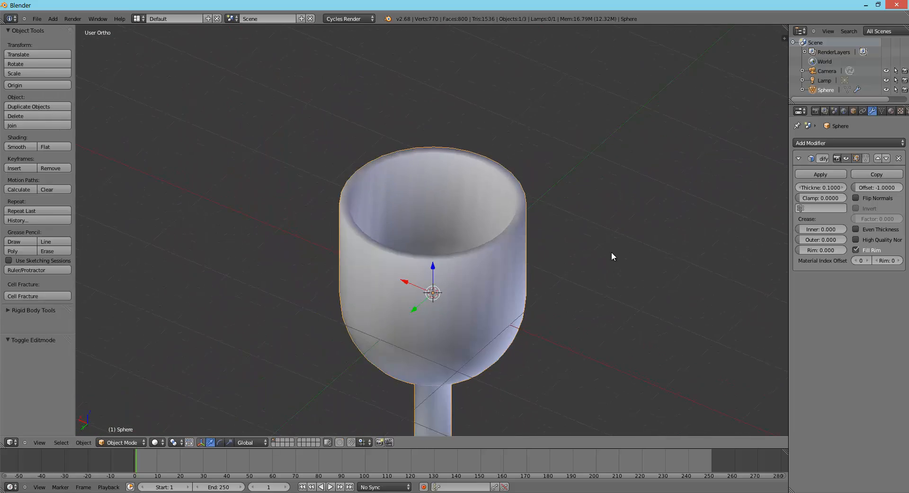
click(816, 175)
Check the glass through the camera view, and add a mesh plane of radius 1 at the scene's origin.
click(817, 112)
scroll(661, 328, down, 6)
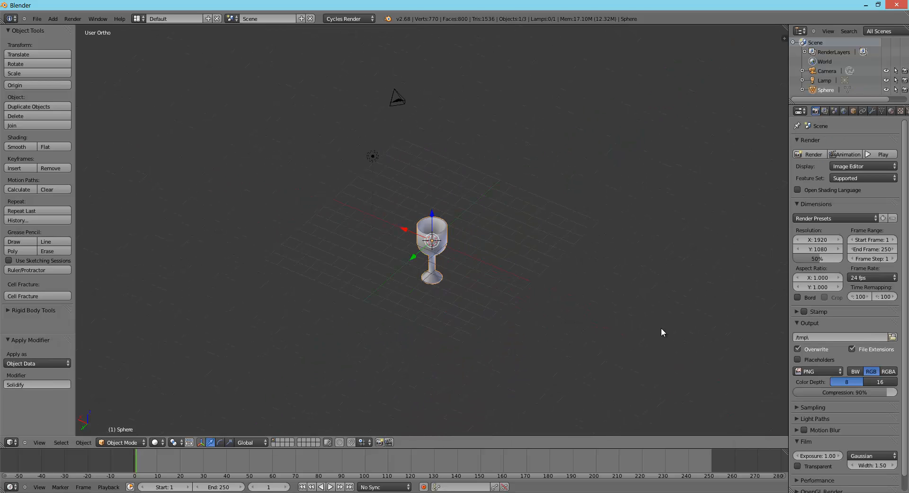
middle_drag(661, 328, 701, 307)
key(KP_0)
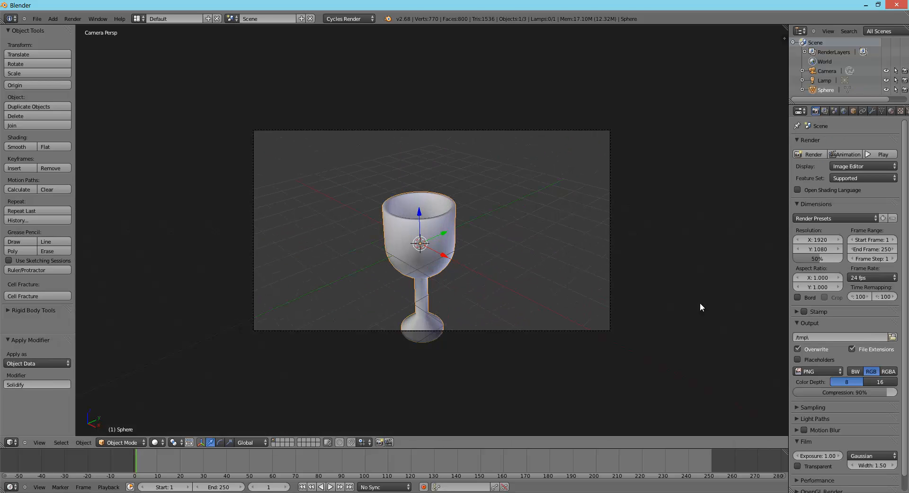
key(KP_0)
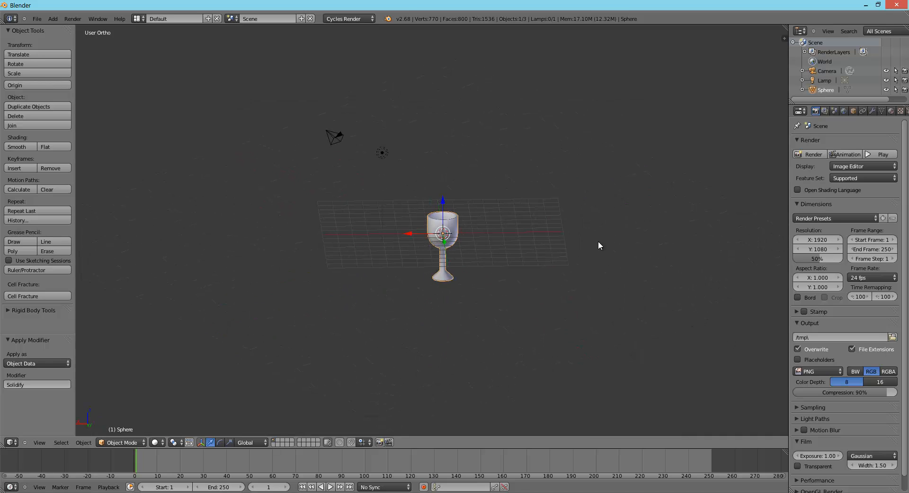
middle_drag(599, 242, 476, 226)
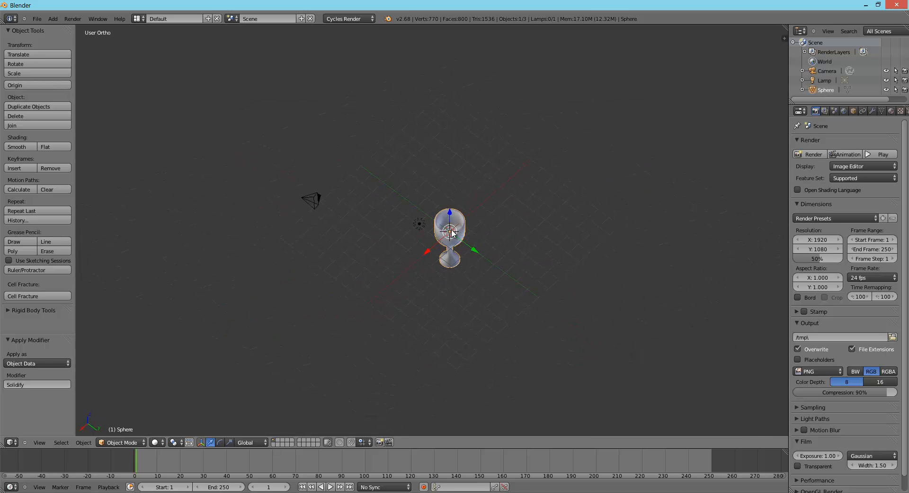
key(shift+a)
click(471, 229)
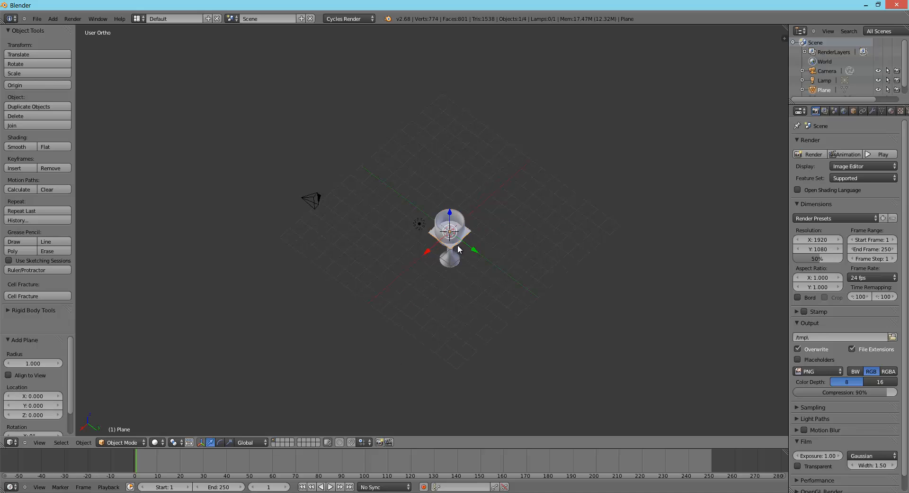
Move the new plane about 3.6 units along Y and scale it up to about 2.54 times its size.
drag(475, 249, 517, 277)
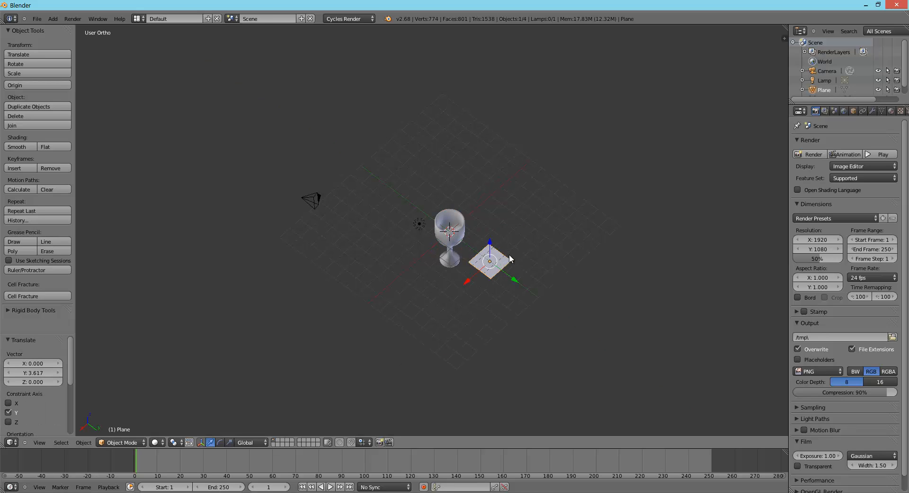
key(s)
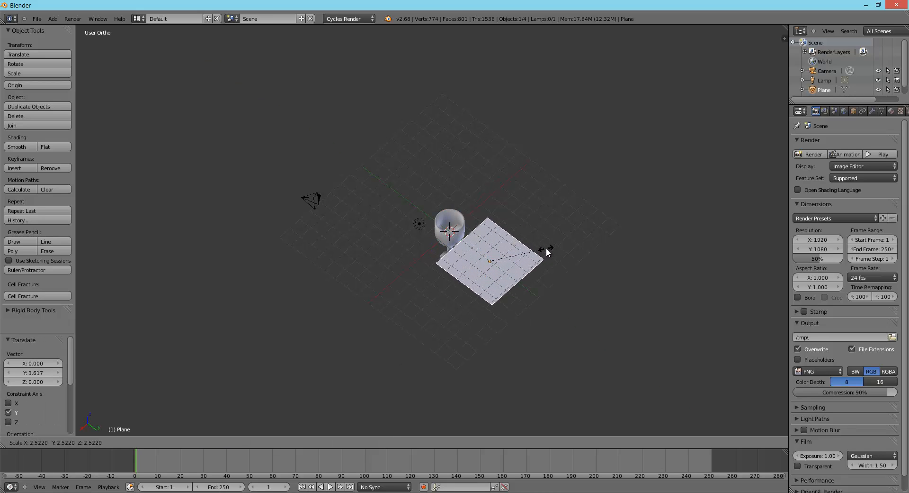
click(547, 248)
Rotate the plane 45 degrees about the global Y axis.
middle_drag(545, 251, 529, 240)
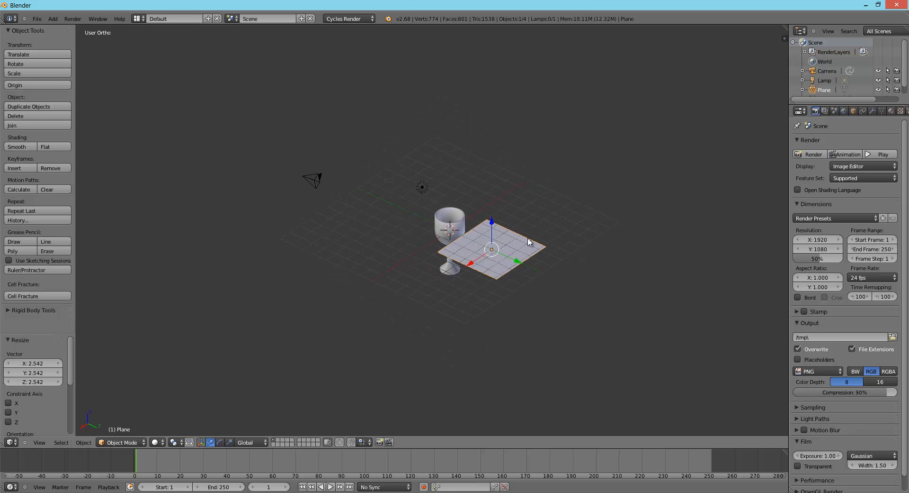
key(r)
key(y)
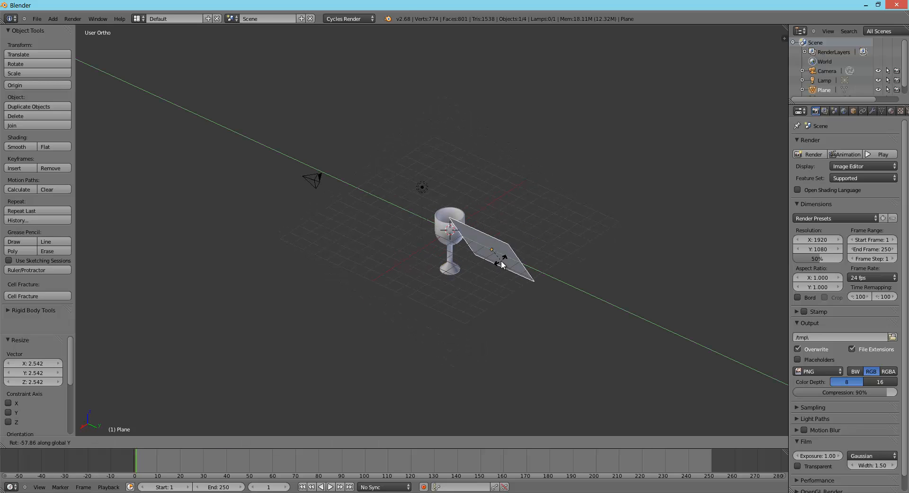
key(4)
key(Return)
Move the tilted plane about 13.3 units along X, -3.3 along Y and 4.35 up along Z.
key(g)
key(x)
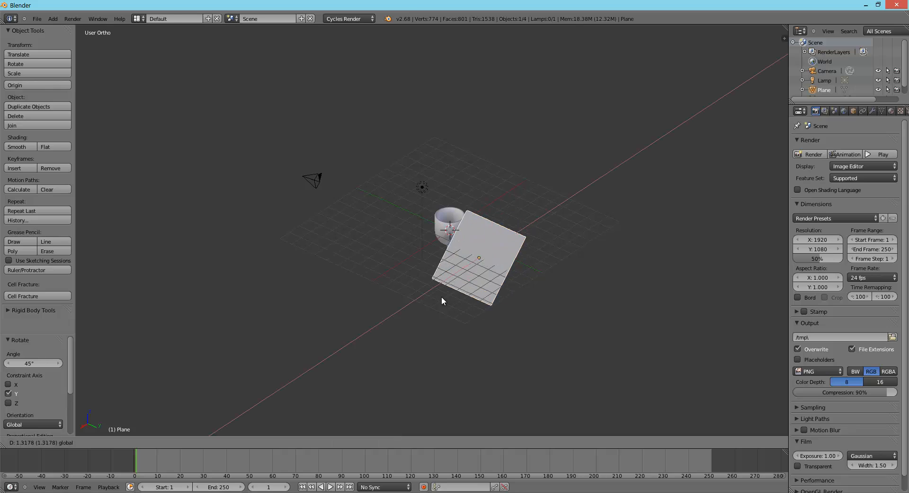
click(384, 361)
key(g)
key(y)
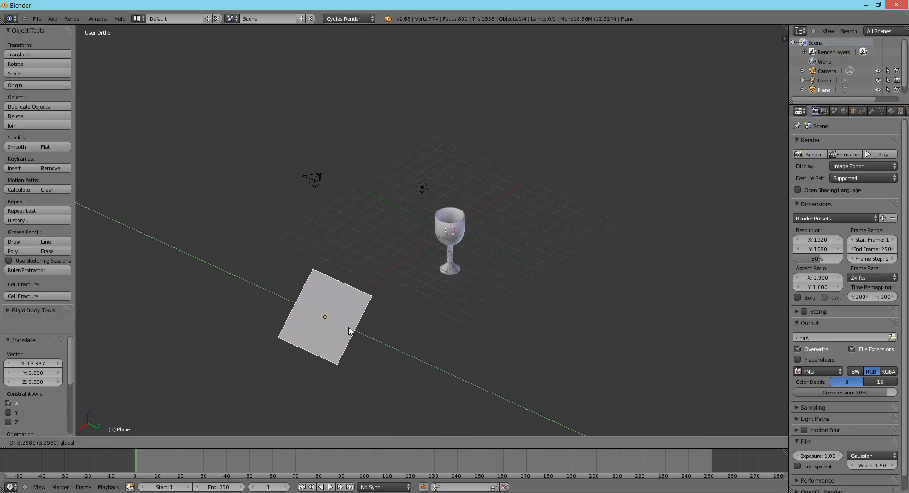
click(350, 331)
middle_drag(390, 313, 322, 279)
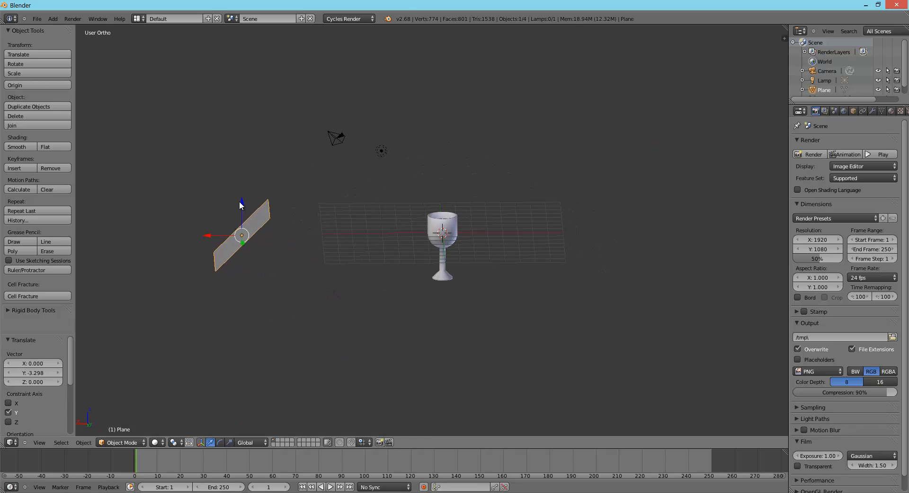
drag(241, 206, 241, 144)
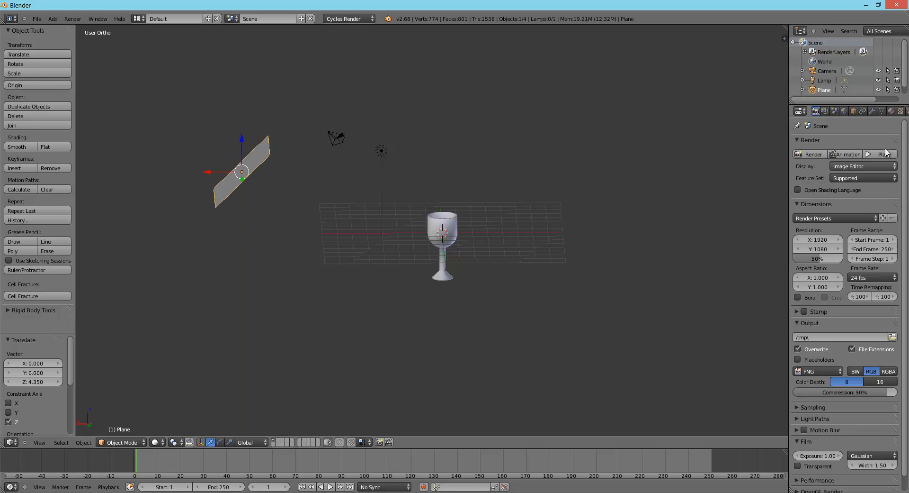
Give the tilted plane a new material named "Emisson" with an Emission surface shader.
click(889, 111)
click(810, 174)
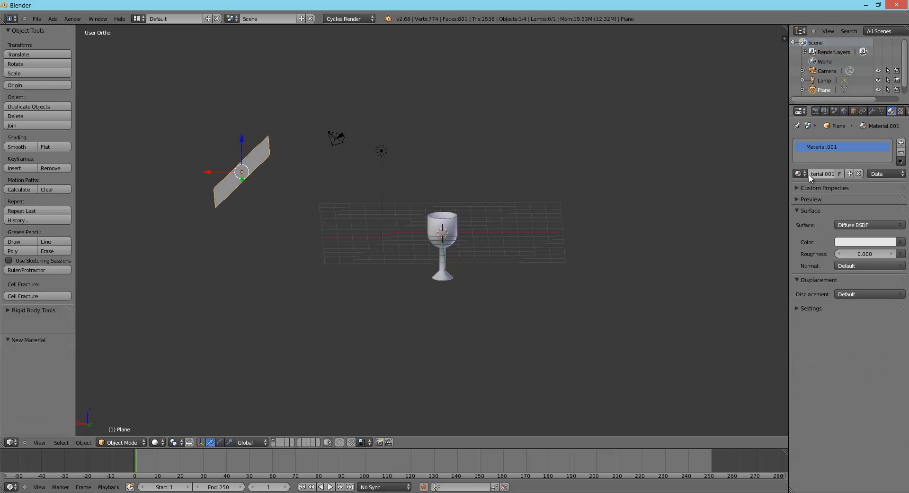
double_click(816, 174)
text(Emisson)
key(Return)
click(849, 225)
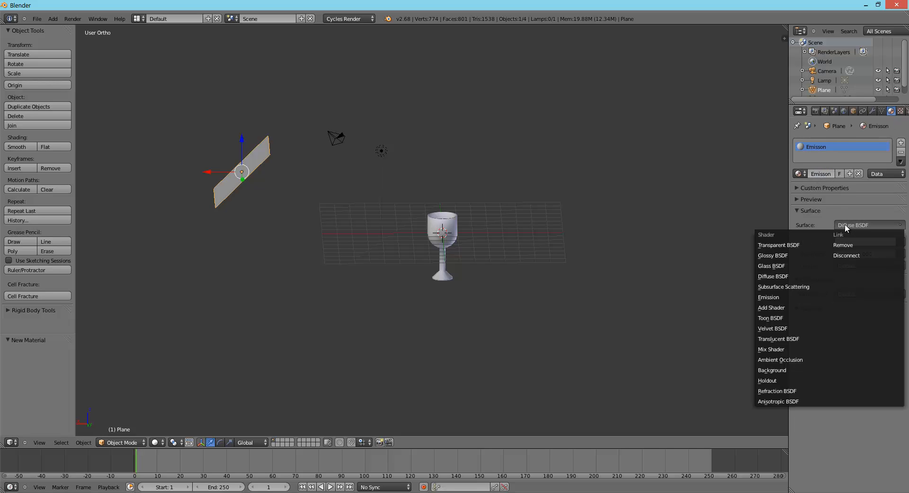
click(780, 297)
Add a second mesh plane at the origin and scale it up about 4.64 times as the ground.
middle_drag(584, 268, 625, 341)
middle_drag(634, 287, 530, 285)
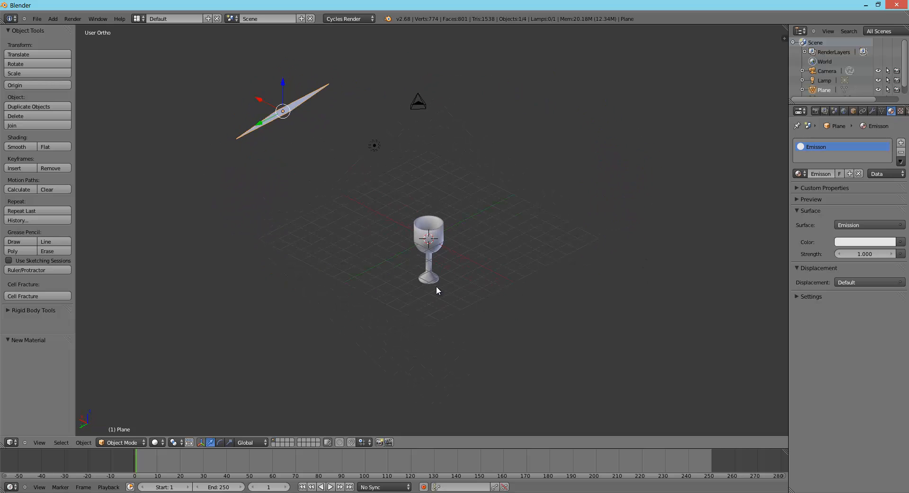
middle_drag(444, 280, 505, 275)
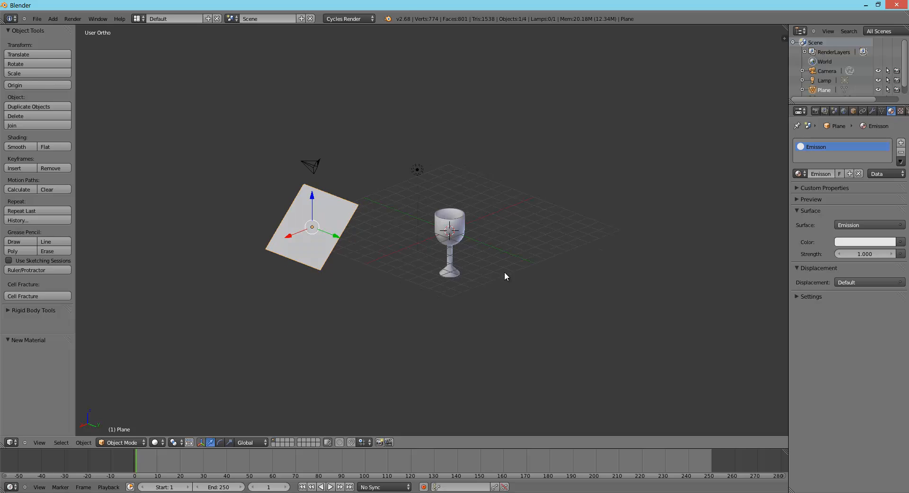
key(shift+a)
mouse_move(451, 233)
click(479, 224)
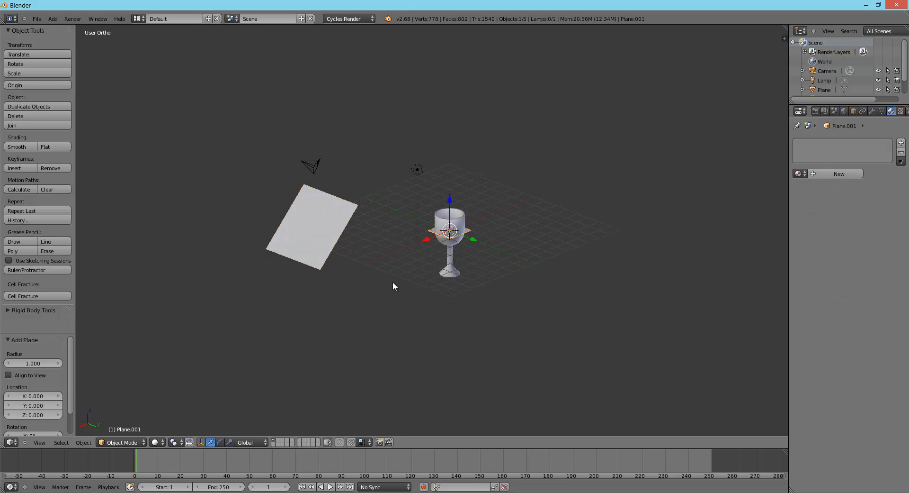
key(s)
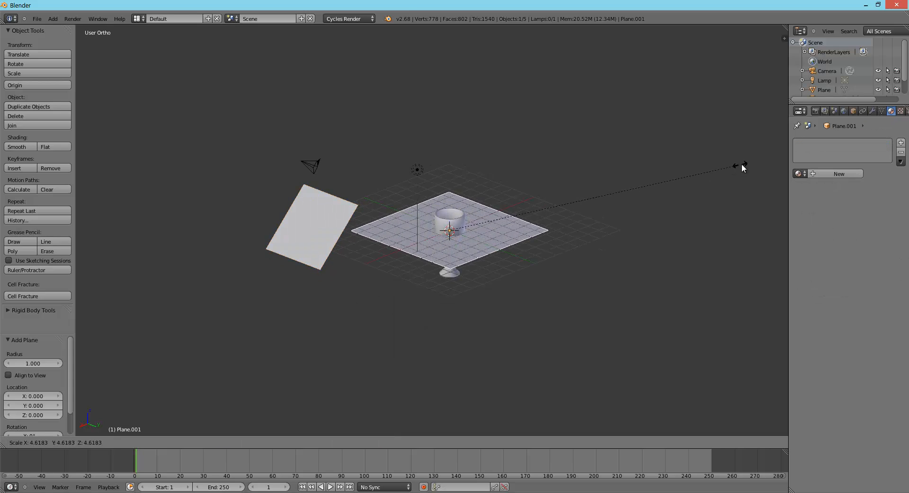
click(742, 165)
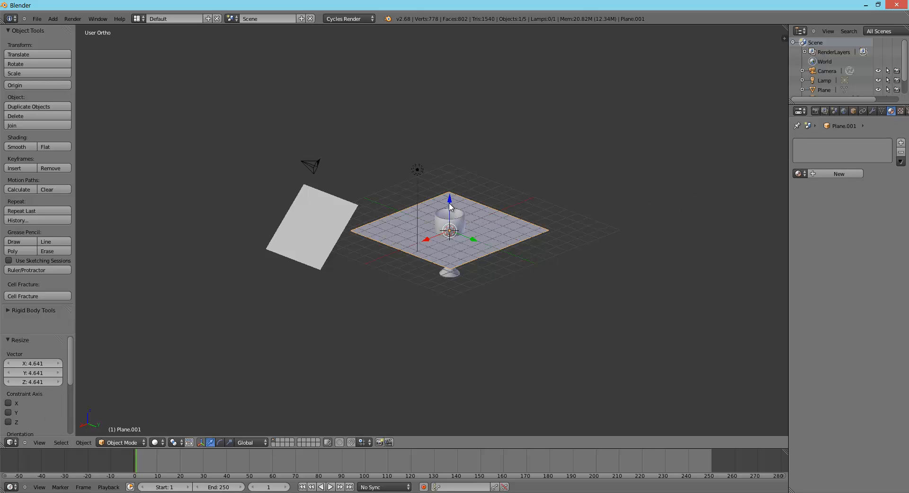
Lower the ground plane along Z to the foot of the glass, about 3.1 units below the origin.
key(KP_1)
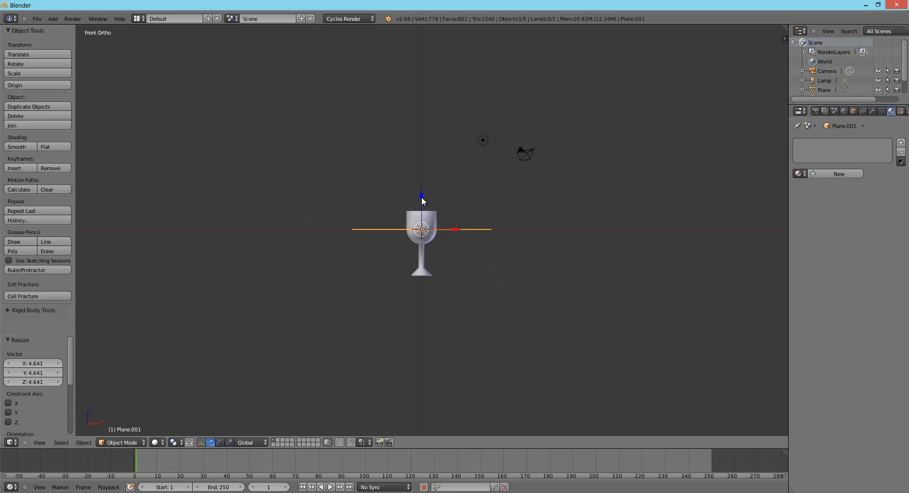
drag(421, 197, 416, 246)
scroll(431, 289, up, 10)
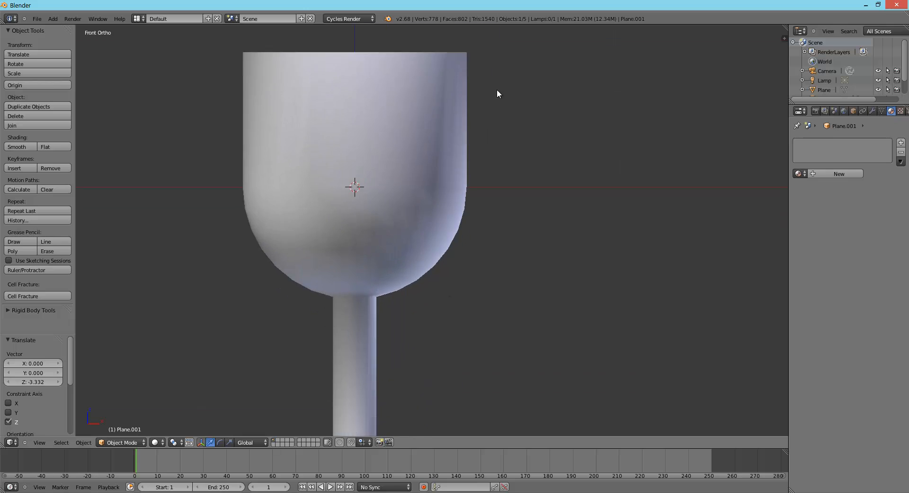
shift+scroll(497, 94, down, 5)
drag(409, 303, 415, 276)
Create a new material named "Wood" on the ground plane.
middle_drag(617, 131, 667, 166)
scroll(585, 180, down, 6)
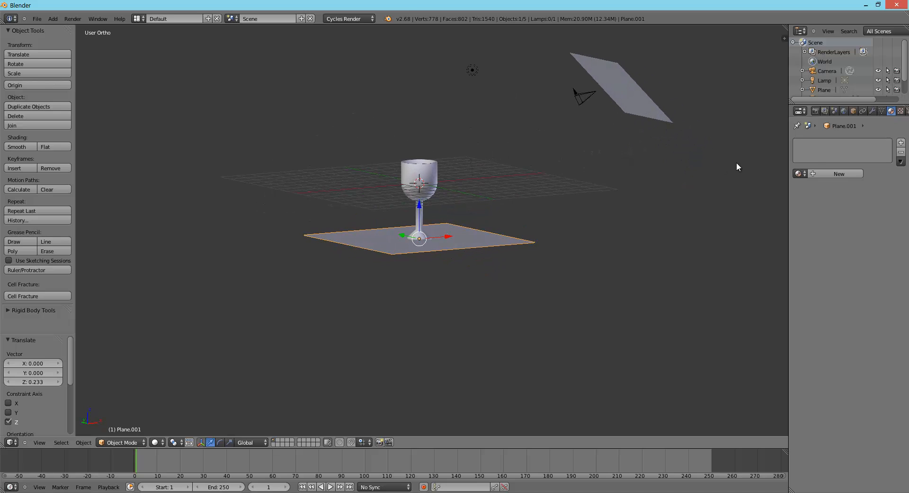
click(832, 175)
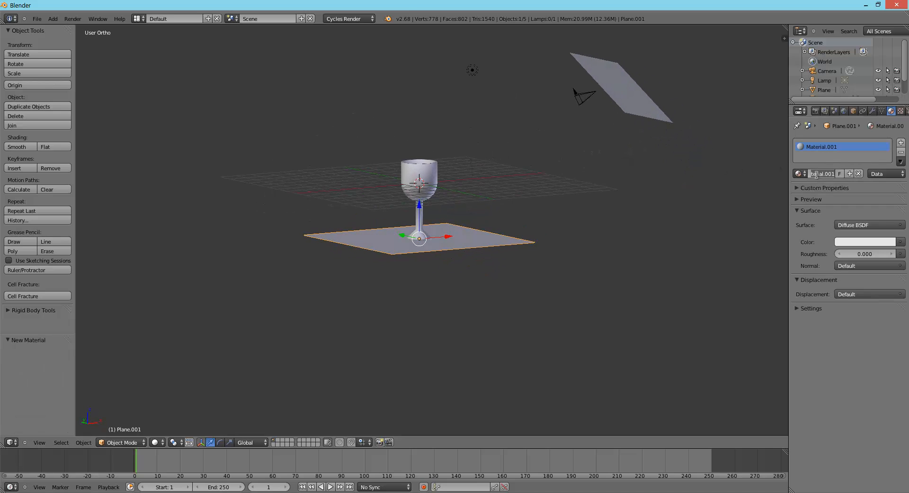
text(Wood)
key(Return)
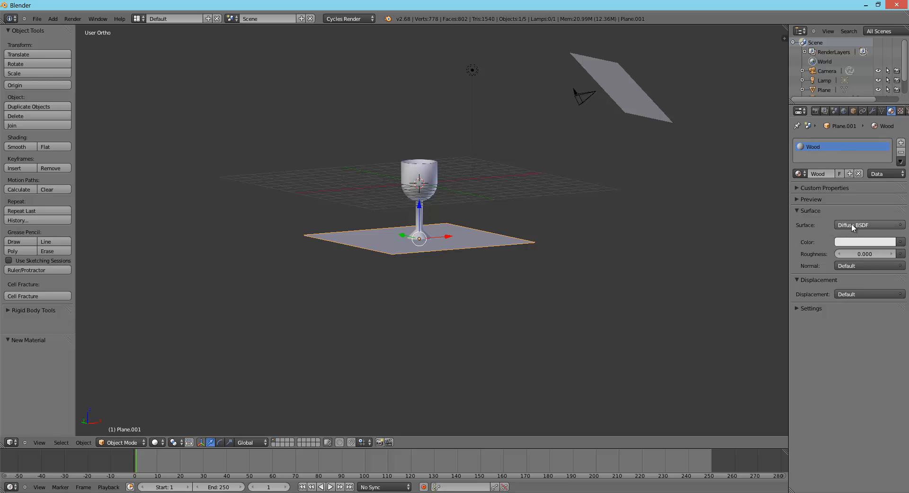
Use an Image Texture for the Wood material's color and load wood_texture33.jpg from the glass folder.
click(901, 244)
click(711, 345)
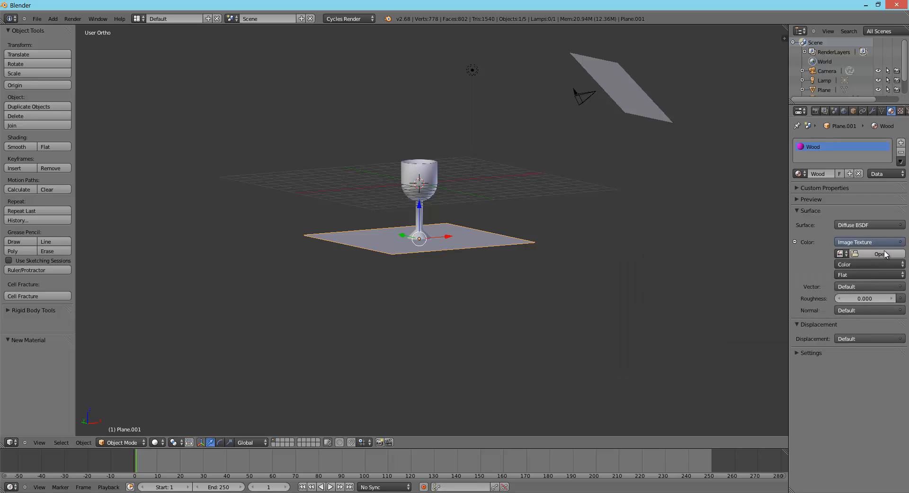
click(870, 256)
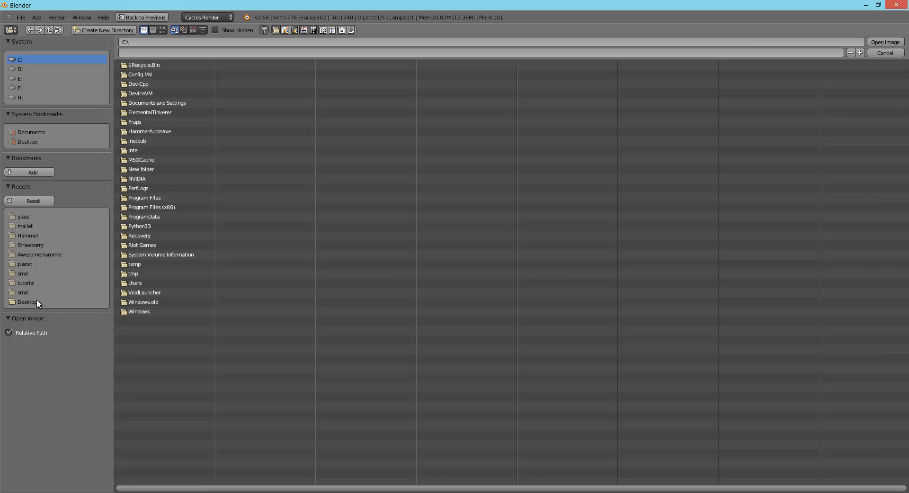
click(30, 215)
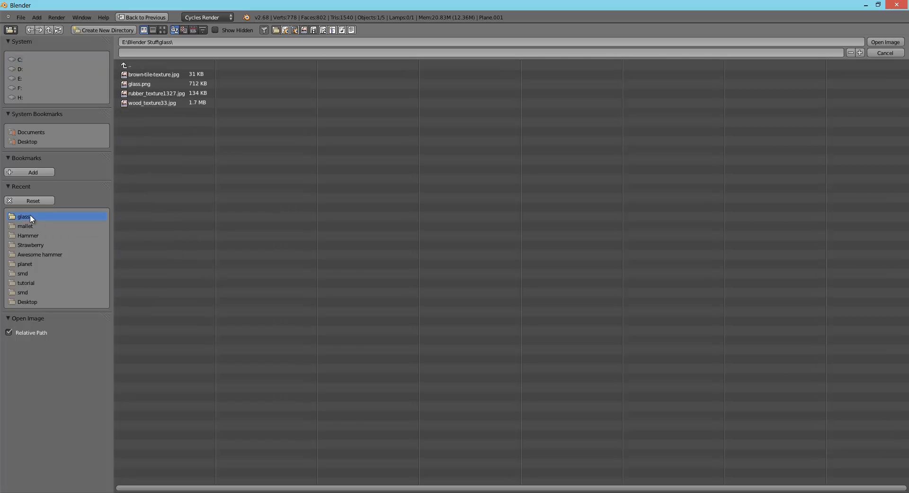
double_click(153, 102)
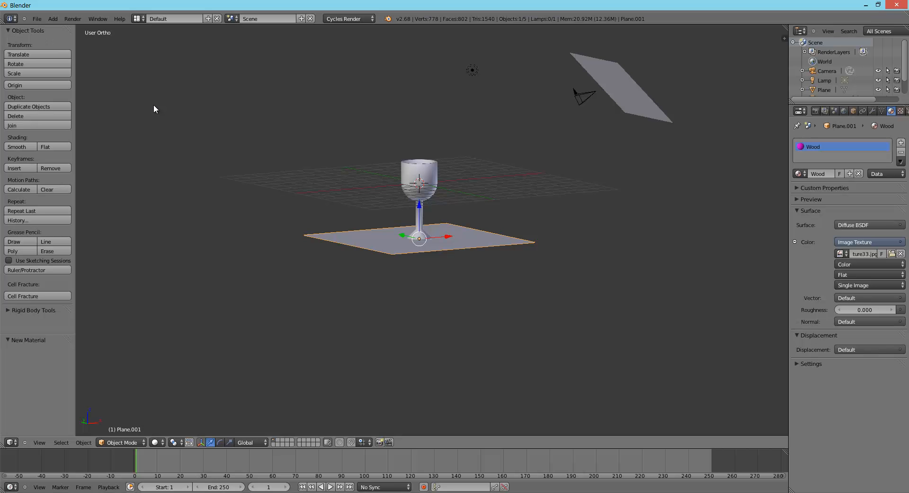
Preview the ground plane's wood texture in Rendered shading, and return to Solid shading.
middle_drag(280, 136, 322, 164)
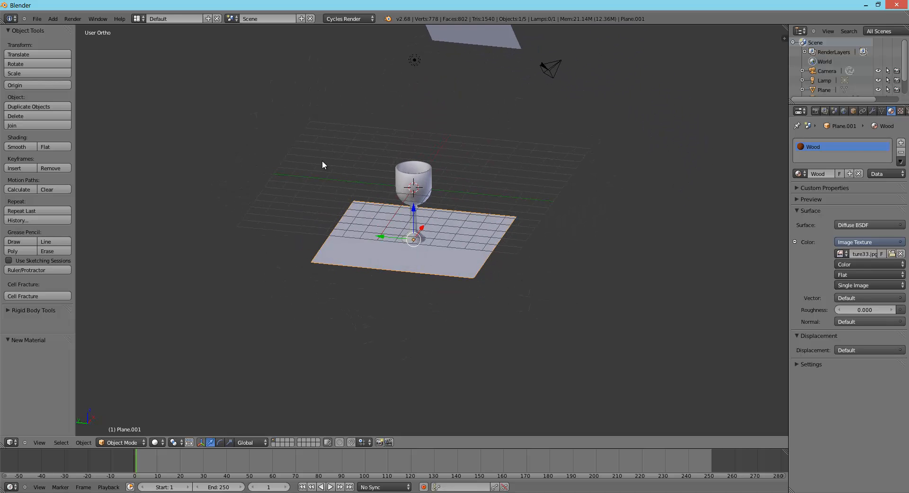
click(160, 442)
click(191, 380)
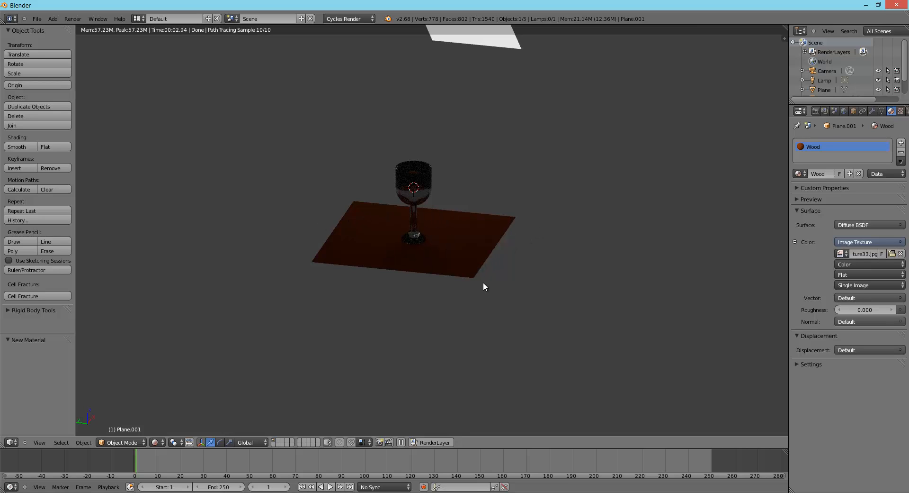
click(161, 442)
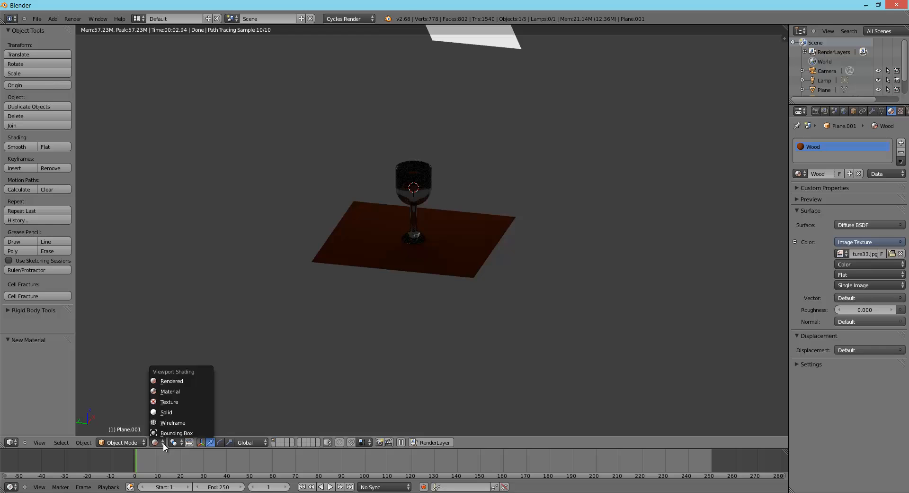
click(178, 410)
Unwrap the ground plane's mesh in Edit Mode so the wood image maps onto it.
middle_drag(463, 301, 518, 271)
key(Tab)
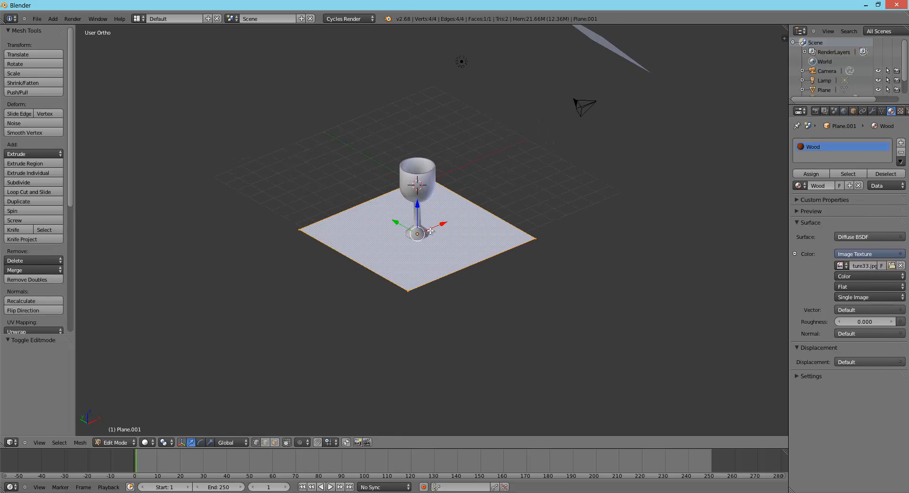
key(u)
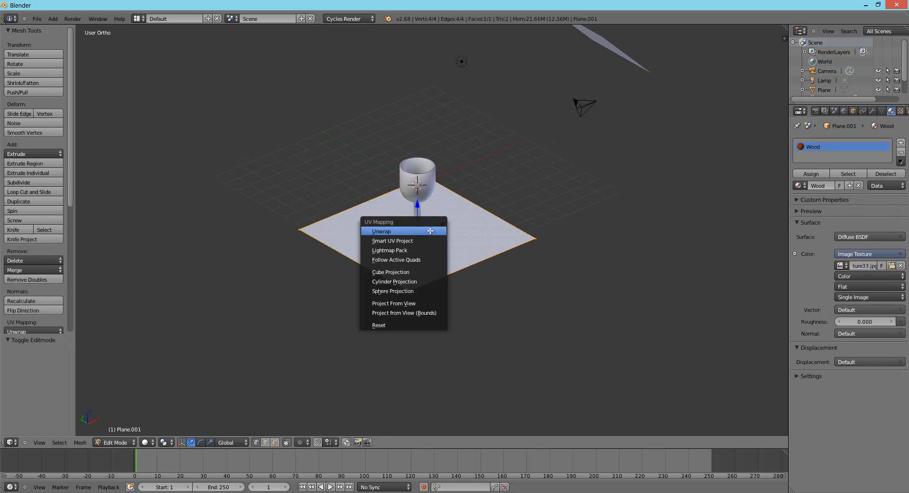
click(399, 232)
Inspect the unwrapped wood texture in Rendered shading from several angles, and switch the viewport to Material shading.
click(145, 442)
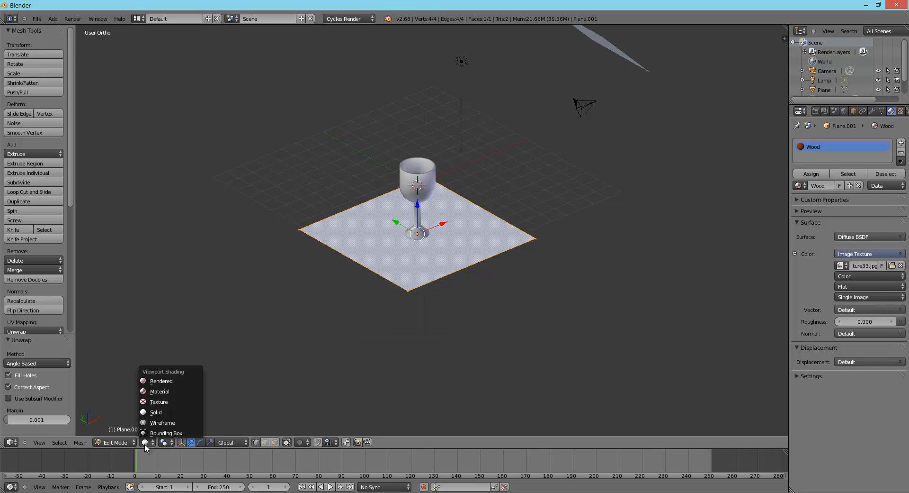
click(180, 379)
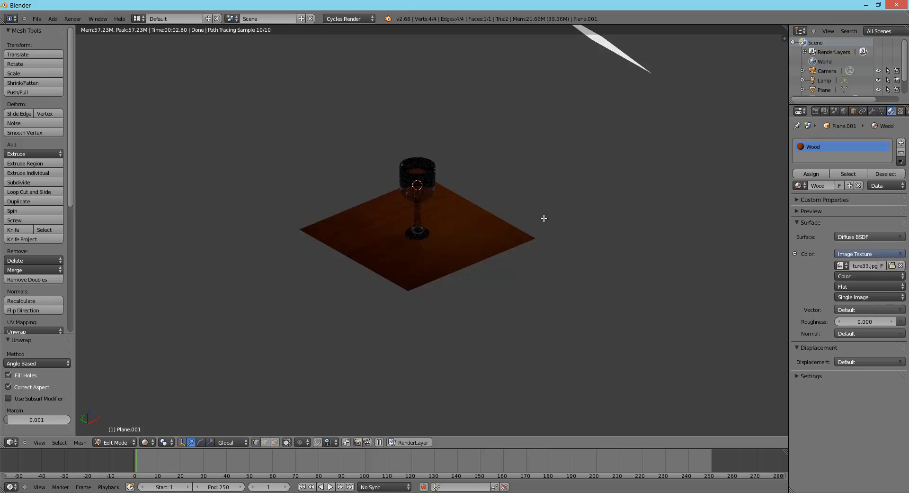
scroll(543, 217, up, 5)
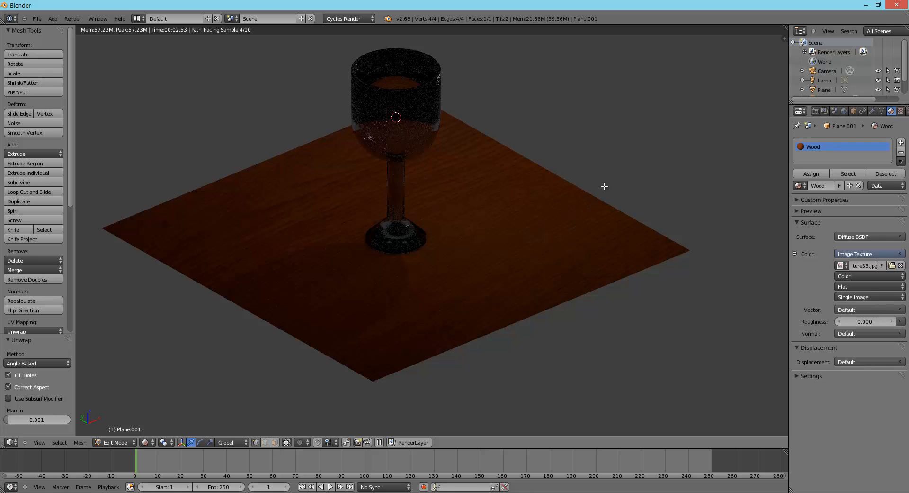
middle_drag(605, 186, 535, 174)
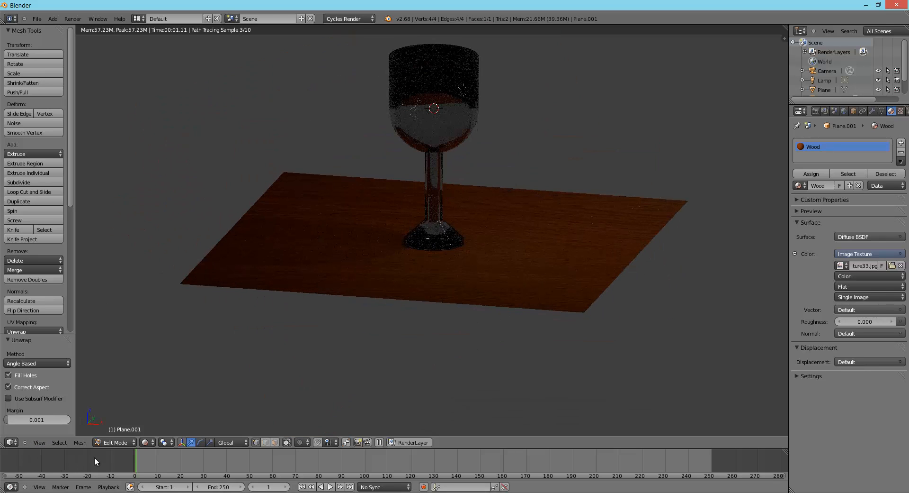
middle_drag(356, 275, 406, 277)
scroll(405, 277, down, 1)
scroll(406, 277, down, 2)
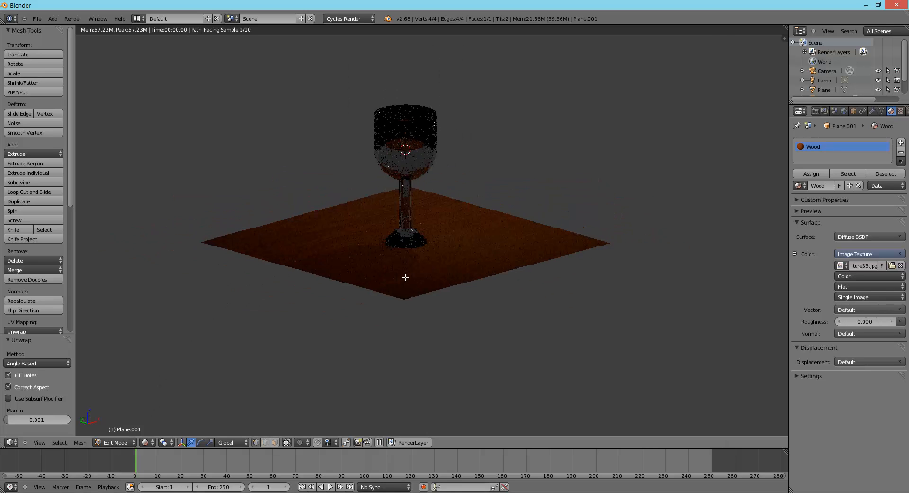
click(152, 442)
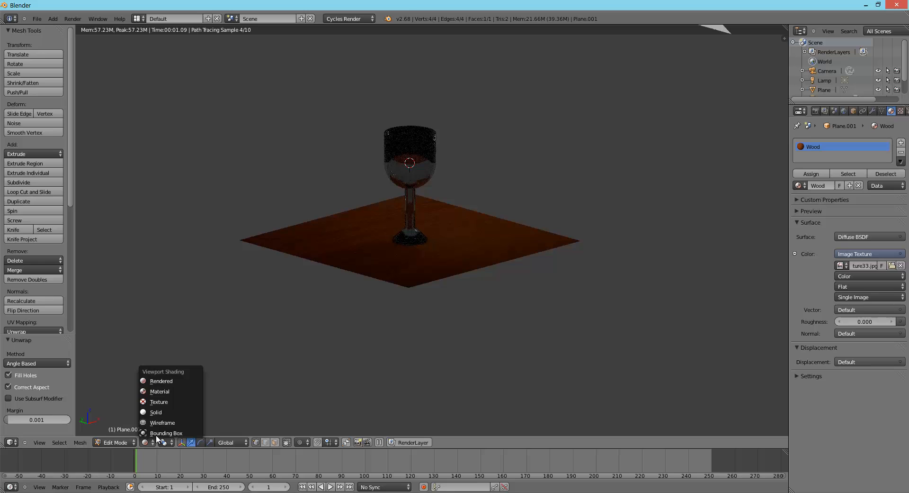
click(173, 391)
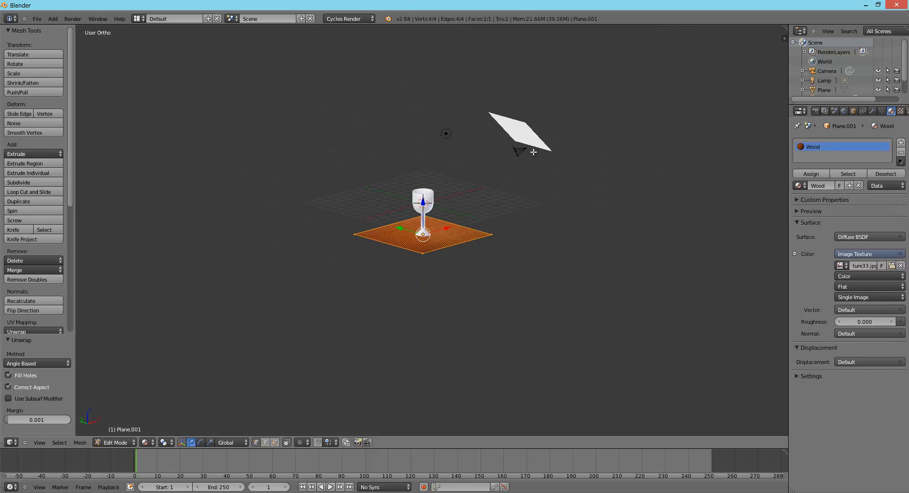
Return to Object Mode and reposition the emission plane along X, lowering it about 5.14 units along Z.
scroll(533, 152, up, 1)
key(Tab)
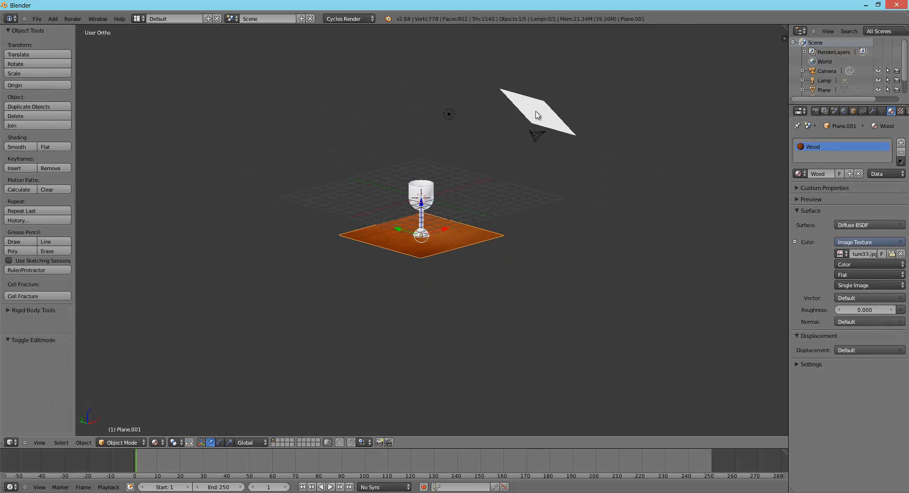
right_click(544, 119)
key(g)
key(x)
click(598, 132)
middle_drag(598, 132, 540, 205)
key(g)
key(z)
click(511, 227)
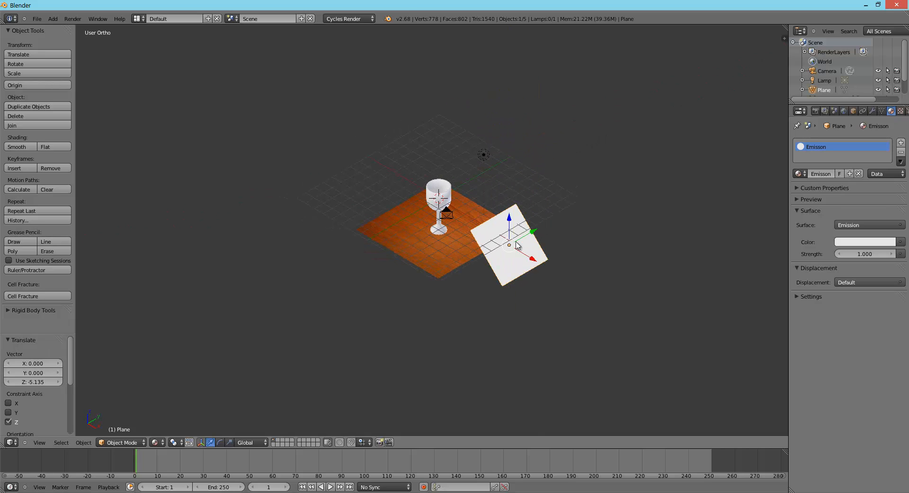
Shift the emission plane about 1.64 units along X and about -2.09 units along Y.
key(g)
key(z)
click(524, 239)
key(g)
key(y)
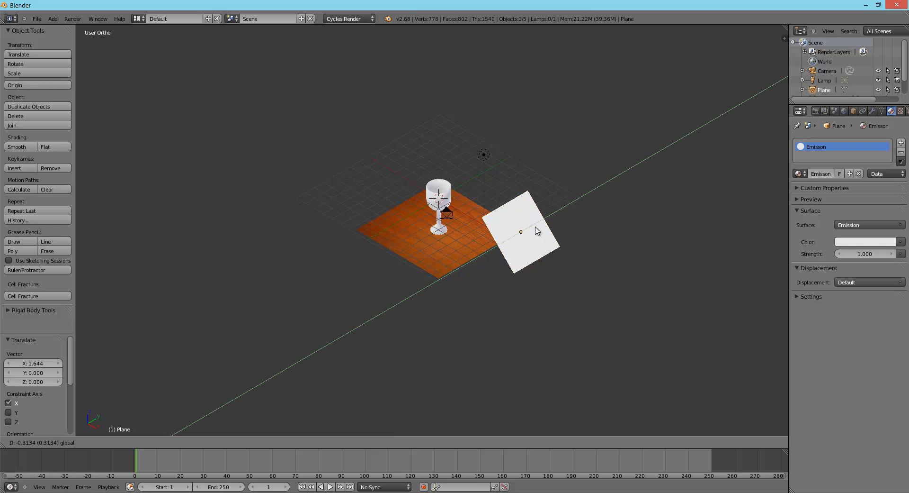
click(529, 236)
scroll(403, 159, up, 4)
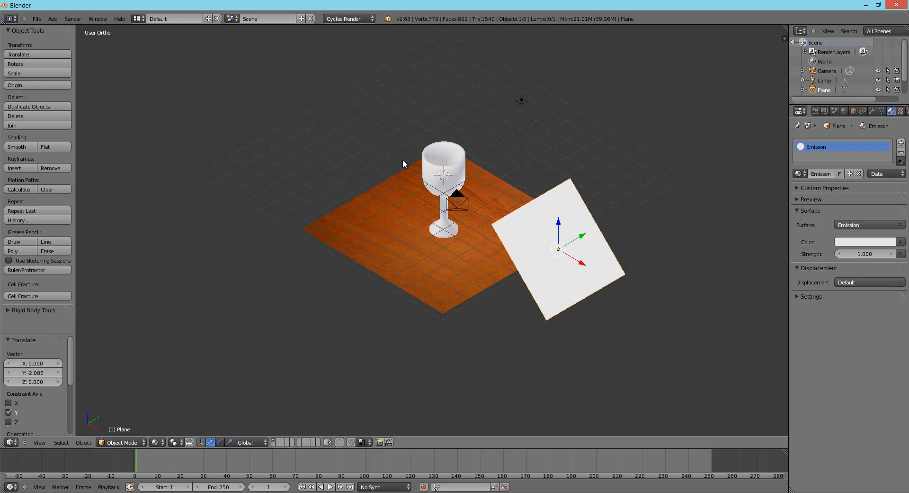
Scale the emission plane up by about 3.25 in Rendered shading and check the lighting on the glass.
click(159, 443)
click(170, 381)
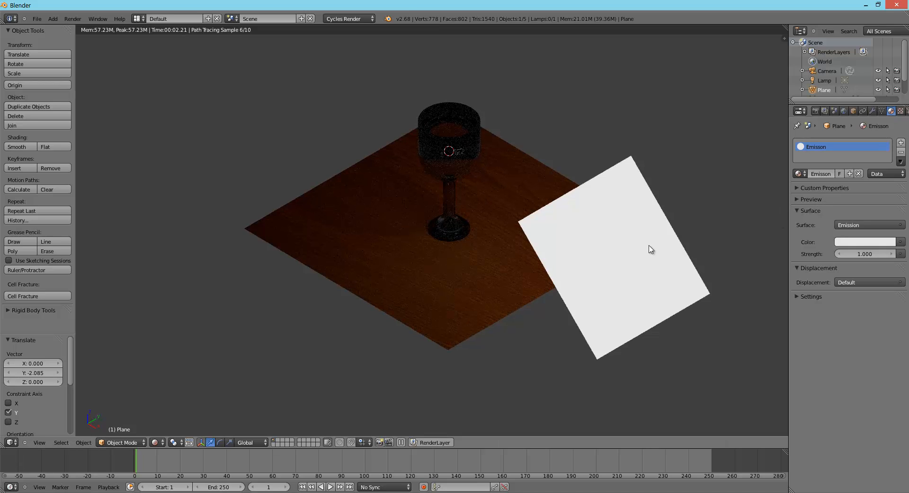
key(s)
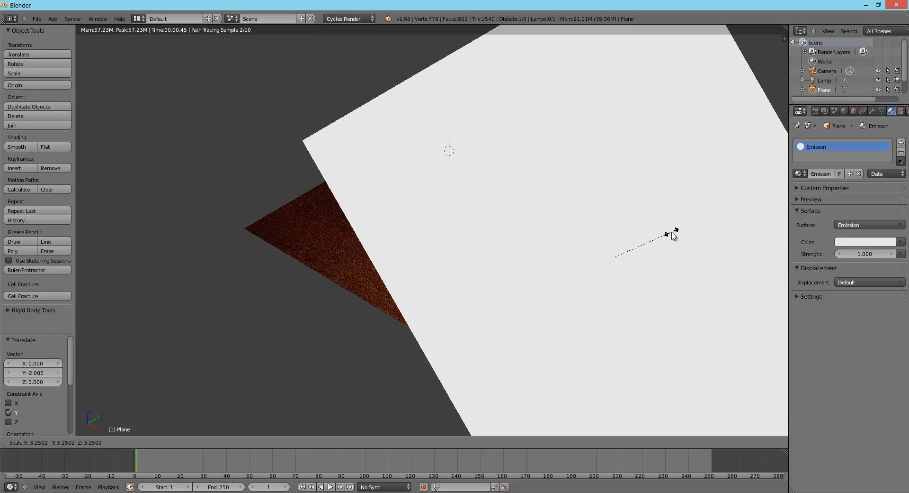
click(672, 237)
key(KP_5)
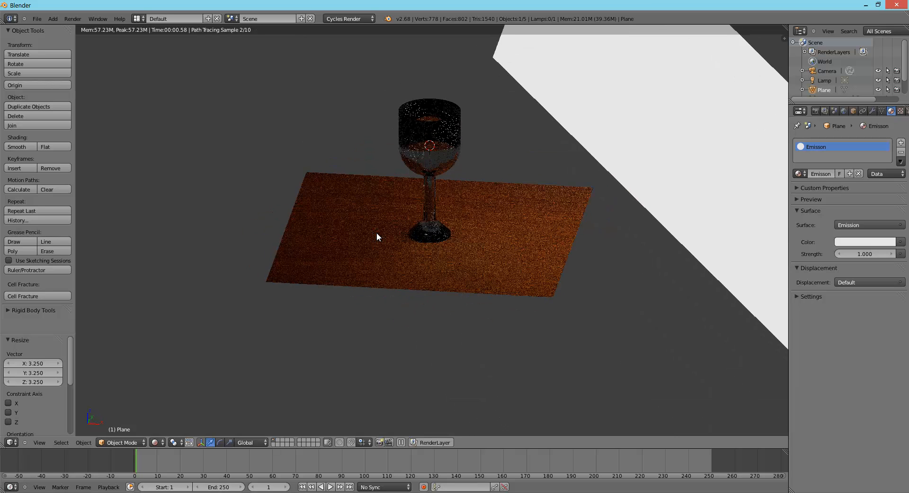
middle_drag(378, 236, 591, 122)
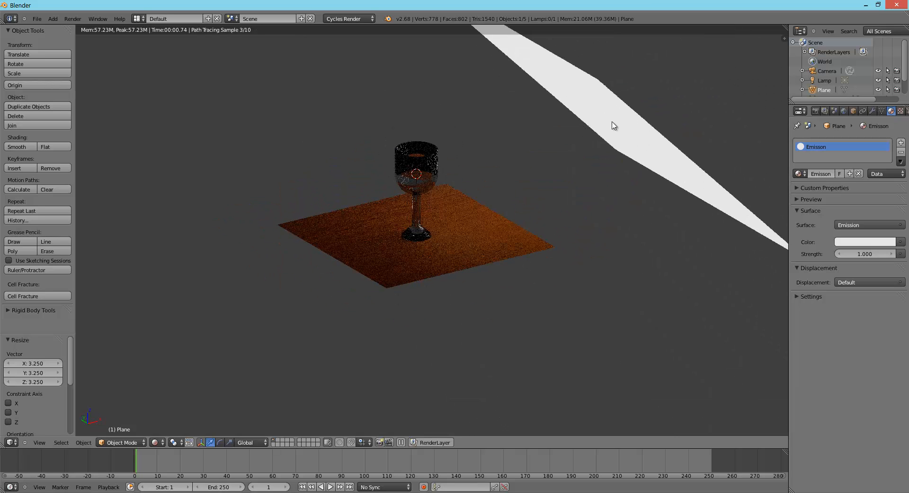
Switch the viewport to Material shading and move the emission plane about 3.33 units along X.
click(157, 441)
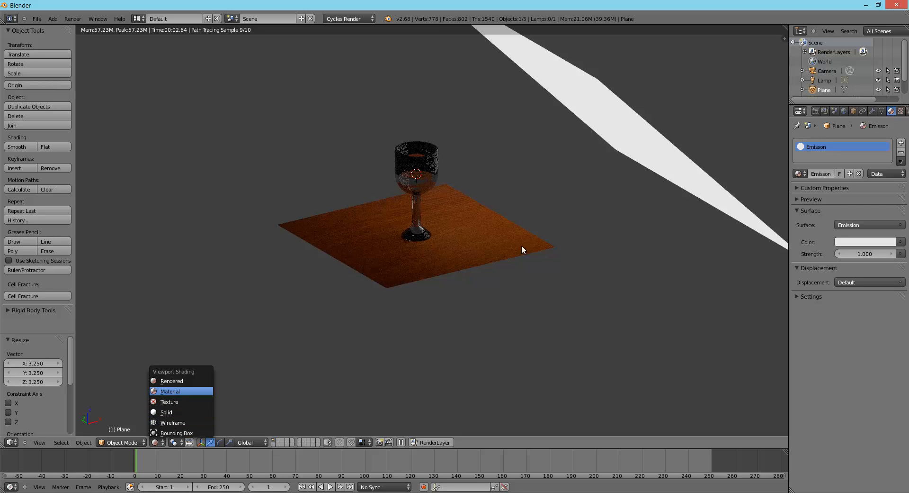
key(s)
mouse_move(634, 108)
mouse_down()
mouse_move(696, 98)
mouse_move(693, 106)
mouse_up()
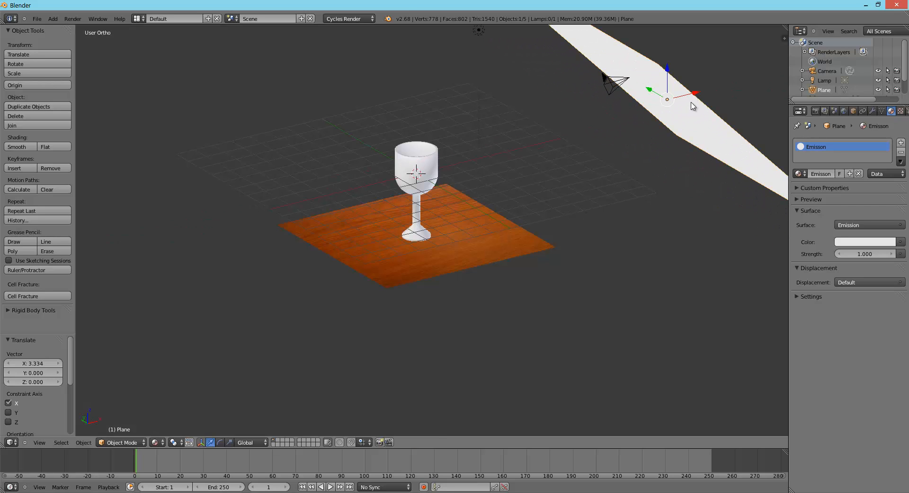
Try scaling the emission plane up by about 3.04, and undo the scaling.
key(s)
click(737, 100)
middle_drag(729, 105, 675, 143)
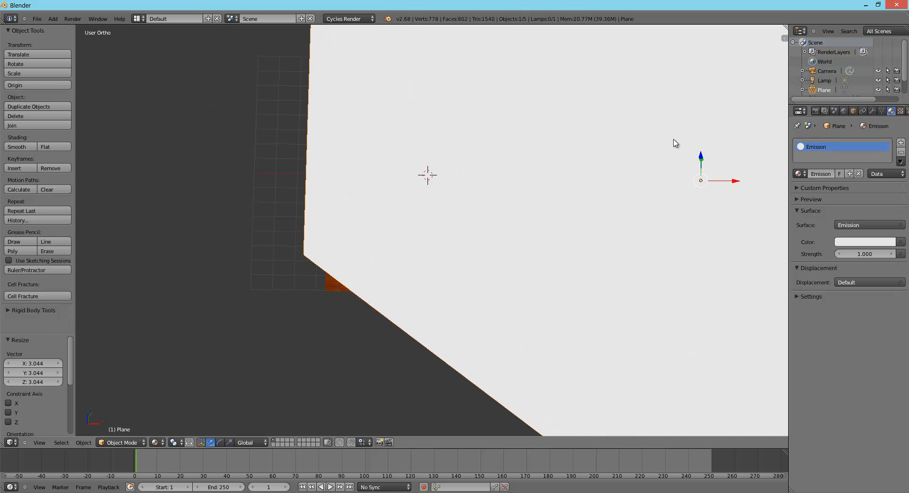
middle_drag(606, 160, 652, 154)
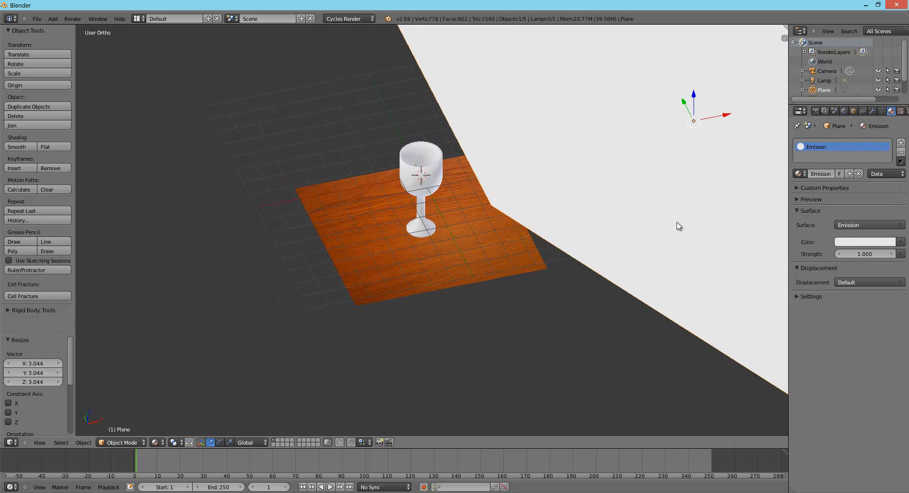
key(ctrl+z)
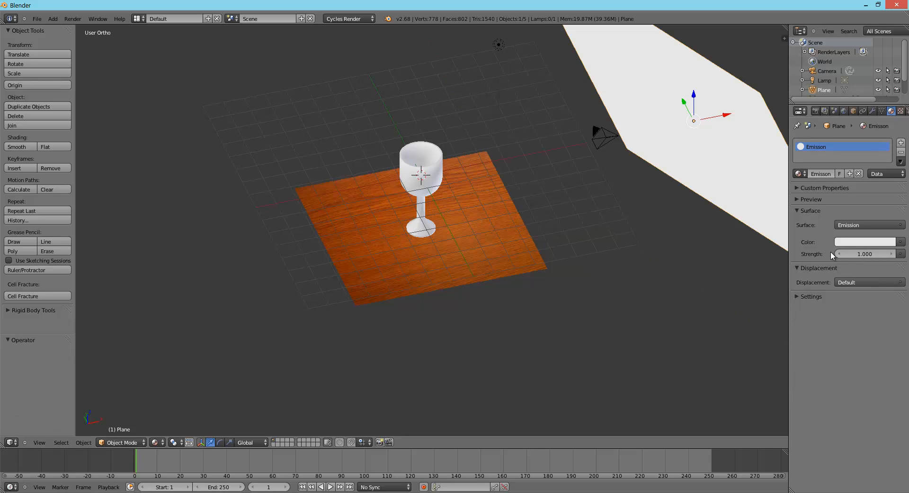
Set the emission strength to 10, preview the lighting in Rendered shading, and return to Solid shading.
click(863, 254)
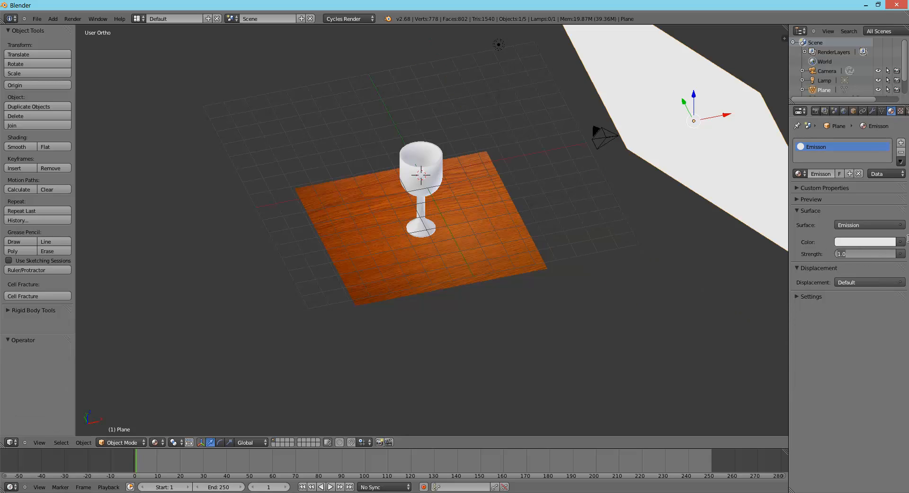
text(10)
key(Return)
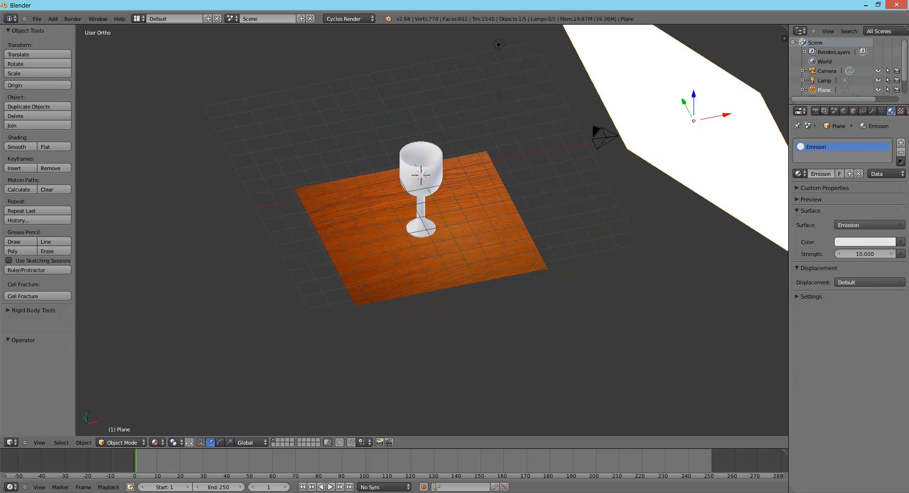
click(161, 442)
click(185, 381)
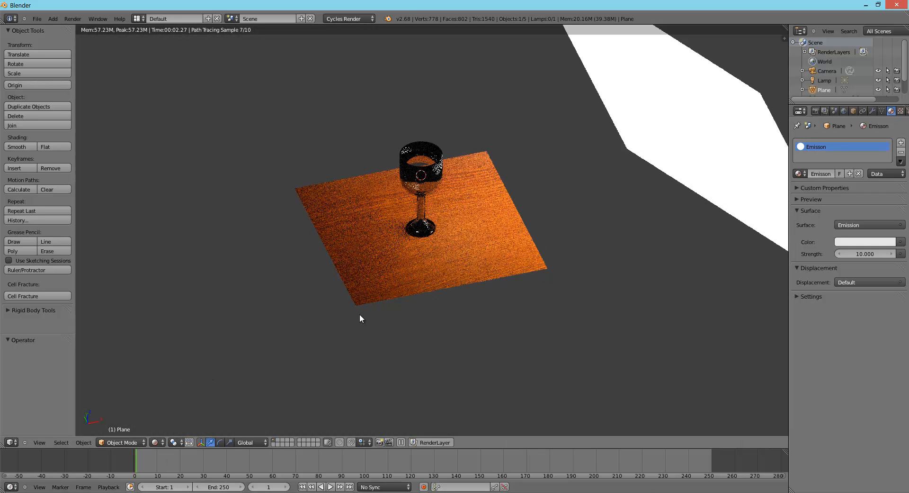
click(150, 443)
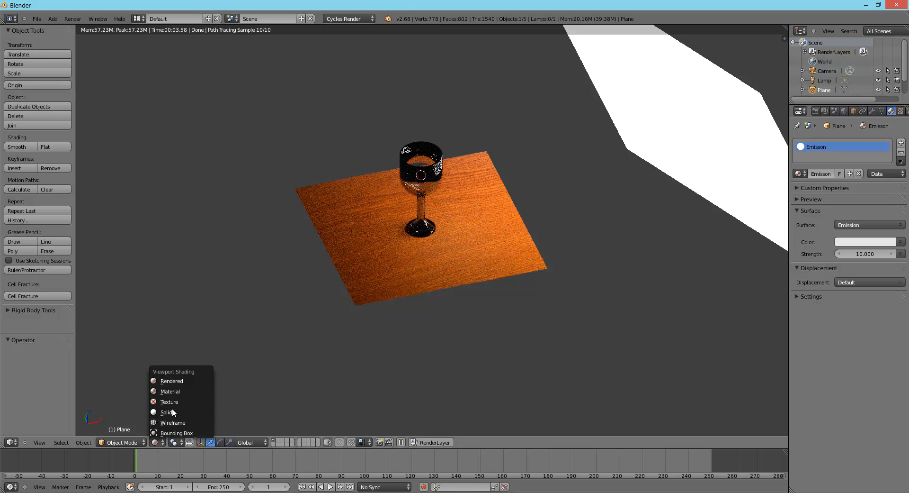
click(172, 409)
Move the emission plane about 13.16 units farther from the glass along X.
scroll(578, 226, down, 4)
drag(566, 183, 670, 173)
middle_drag(670, 173, 507, 252)
Look through the camera, enable Lock Camera to View, and reframe the glass from a higher angle.
key(KP_0)
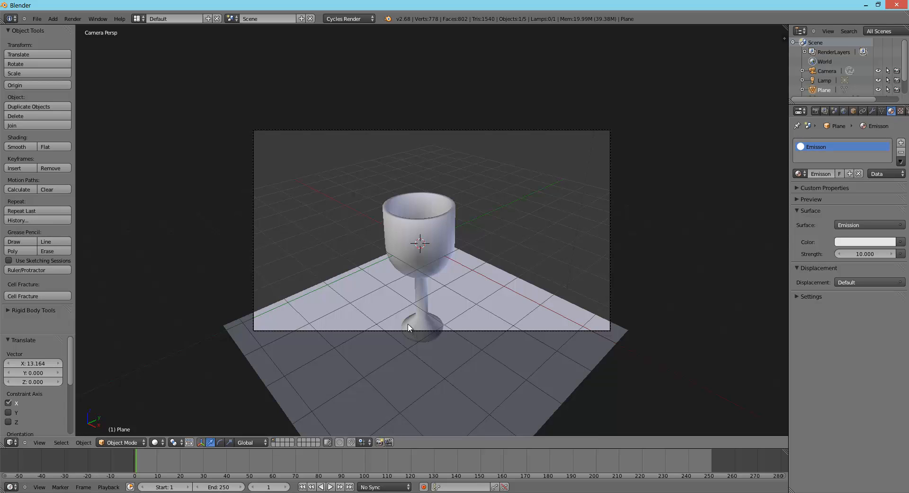
key(n)
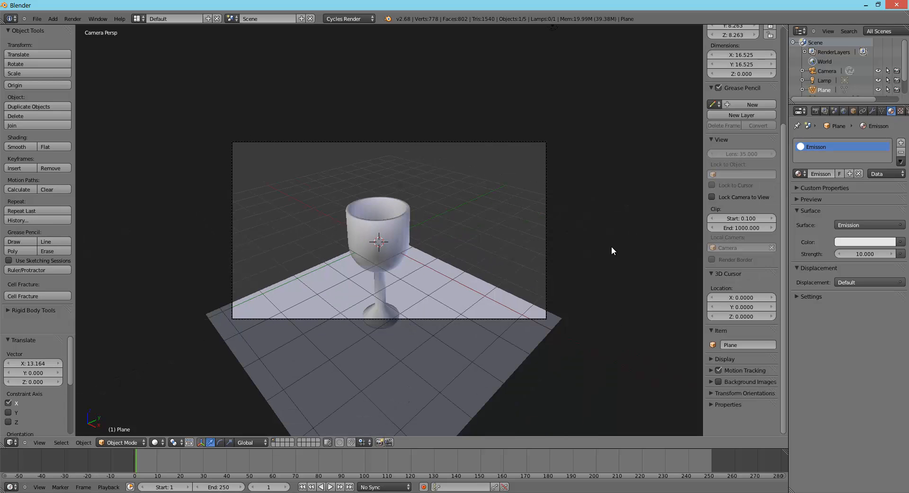
click(711, 197)
key(n)
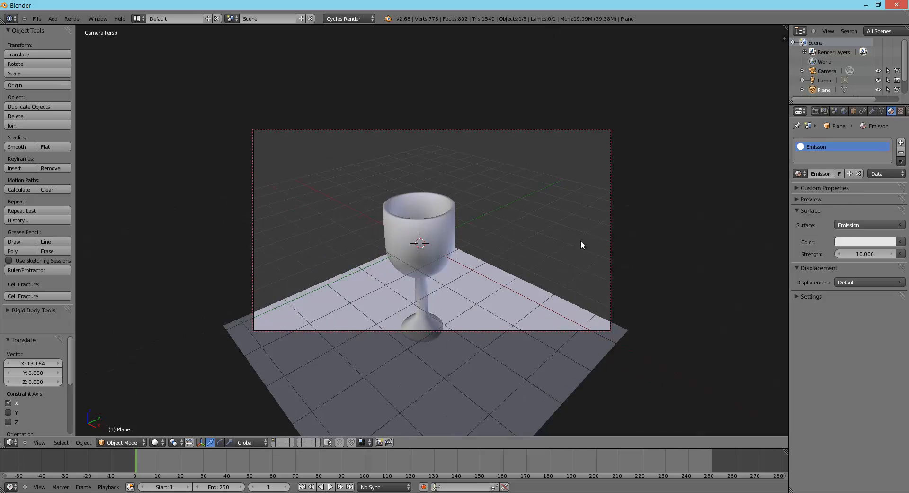
middle_drag(582, 245, 483, 227)
Try shifting the ground plane along X and Y within the camera frame, and undo both moves.
right_click(479, 301)
key(g)
key(x)
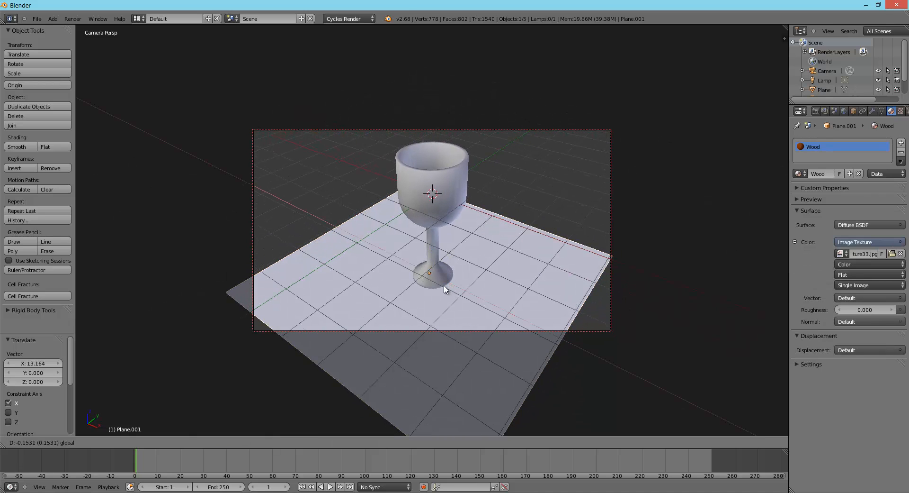
click(443, 290)
key(g)
key(x)
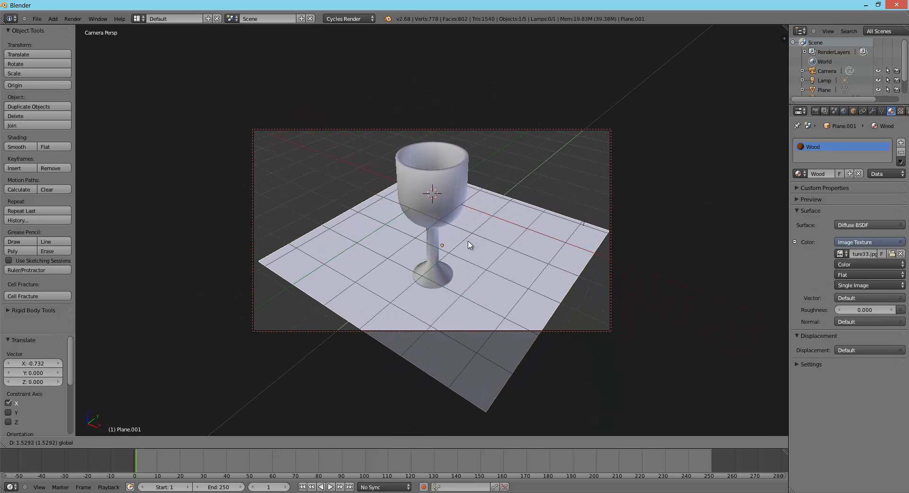
drag(468, 241, 455, 262)
key(ctrl+z)
key(ctrl+z)
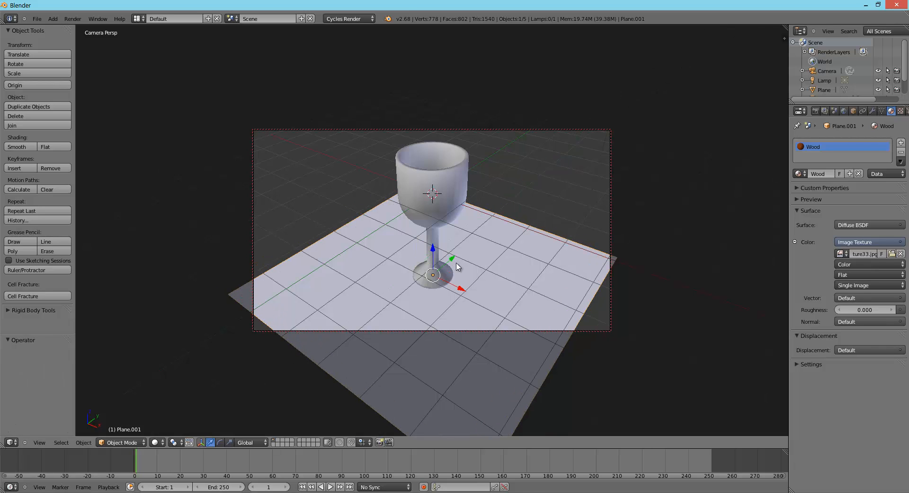
Adjust the camera's angle and distance around the glass until the whole glass sits inside the camera frame.
key(ctrl+z)
key(ctrl+z)
key(ctrl+z)
key(ctrl+z)
key(ctrl+z)
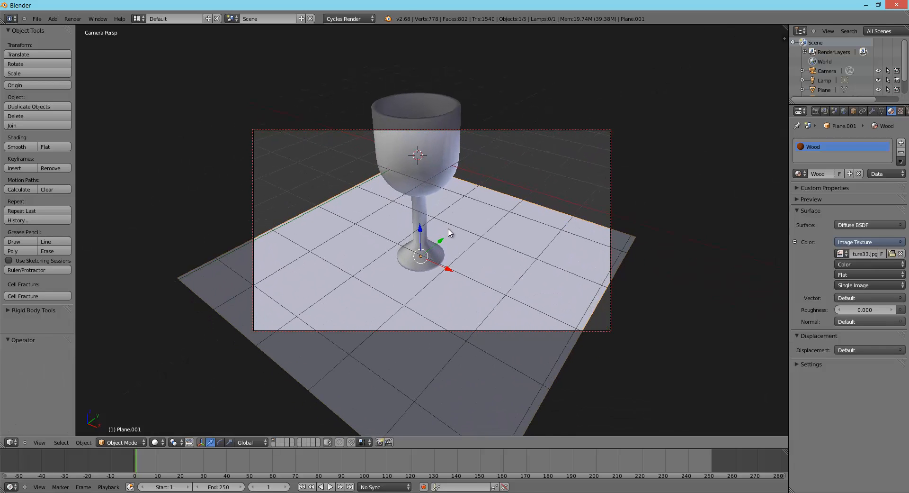
key(ctrl+z)
key(ctrl+z)
key(ctrl+z)
key(ctrl+z)
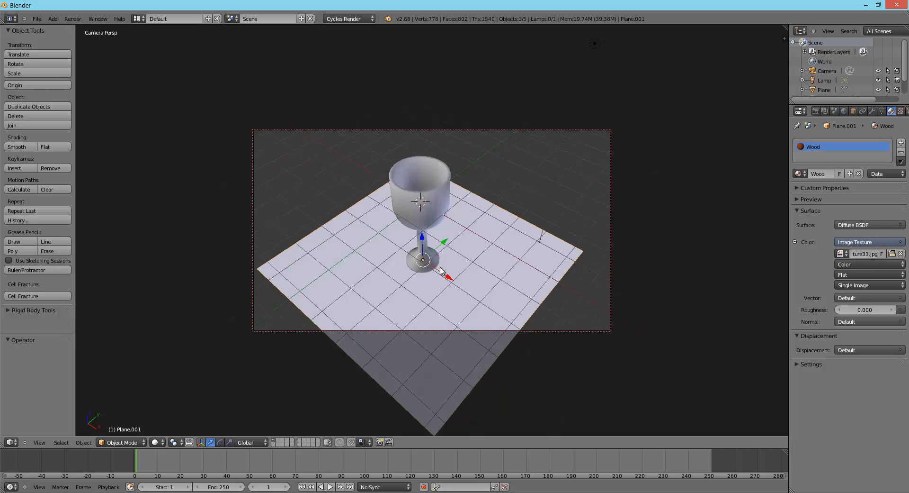
key(ctrl+z)
key(ctrl+z)
key(ctrl+z)
key(ctrl+z)
key(ctrl+z)
key(ctrl+z)
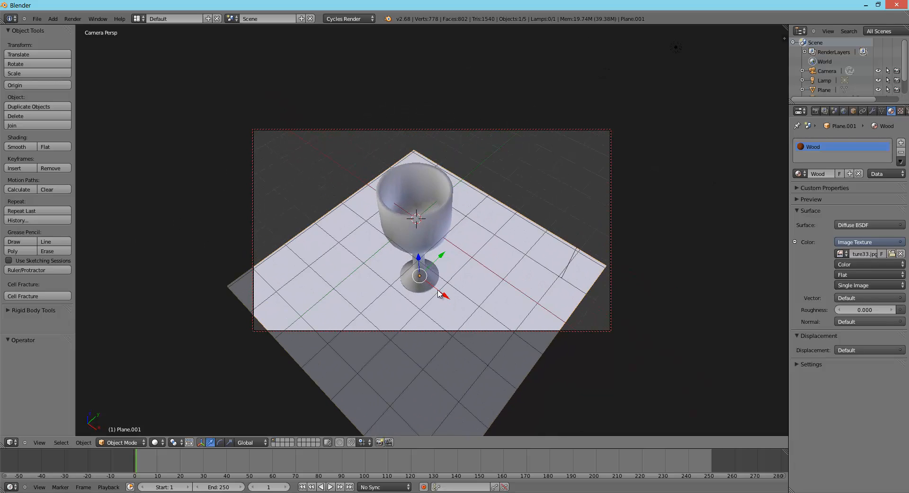
key(ctrl+z)
key(ctrl+z)
key(ctrl+z)
key(ctrl+z)
key(ctrl+z)
key(ctrl+z)
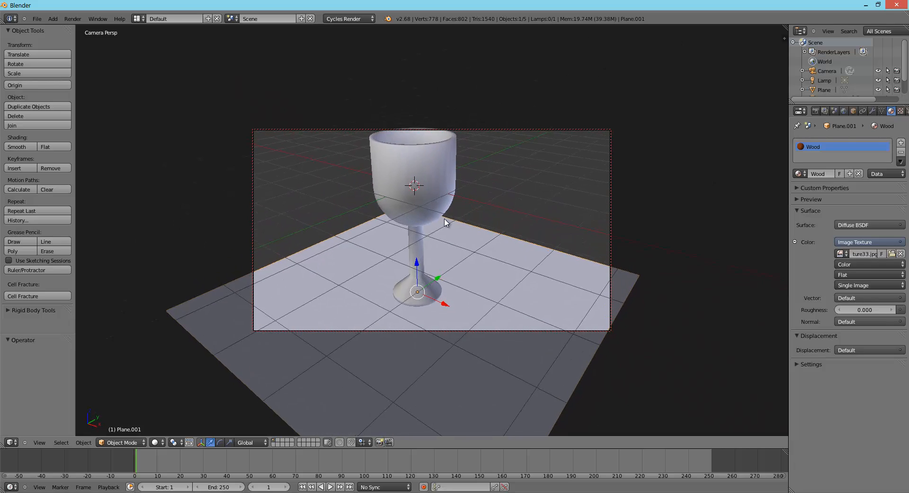
key(ctrl+z)
key(ctrl+z)
key(ctrl+z)
key(ctrl+z)
key(ctrl+z)
key(ctrl+z)
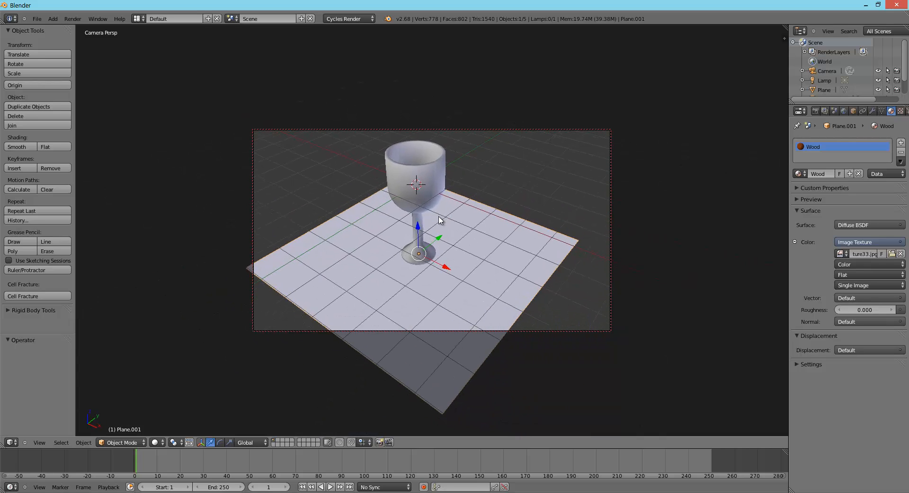
Scale the wood ground plane up uniformly by about 1.867 so it fills more of the camera frame.
key(ctrl+z)
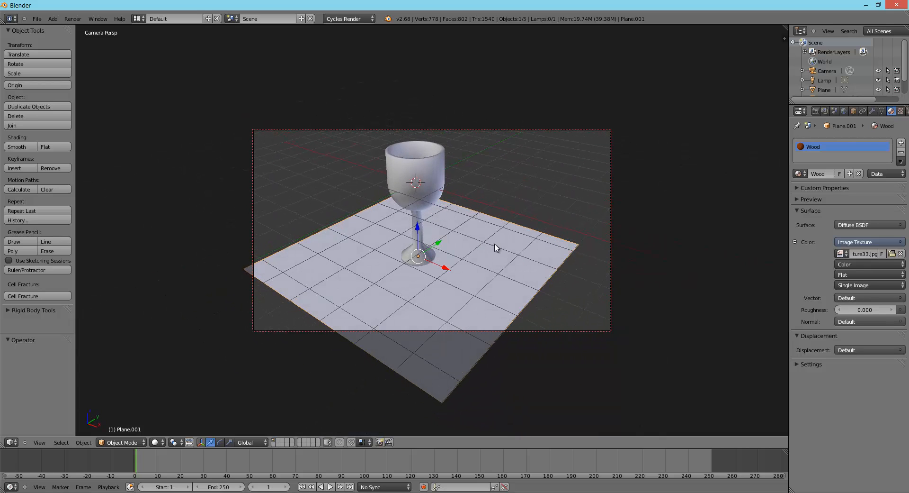
key(s)
click(543, 227)
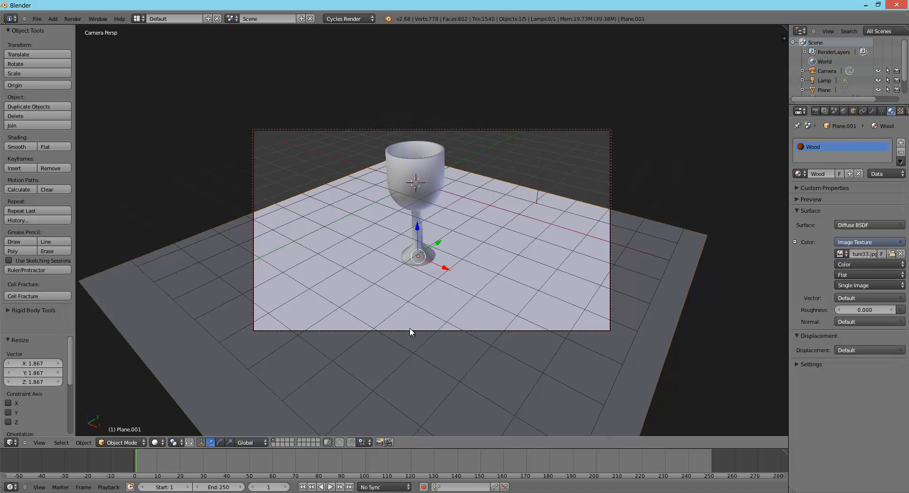
Render a test image of the glass on the enlarged ground plane and return to the 3D scene.
click(816, 111)
click(812, 155)
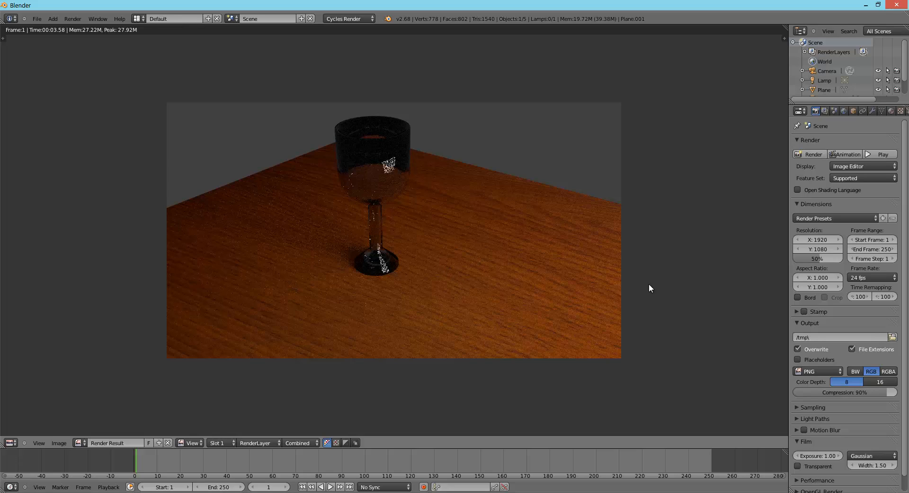
key(Escape)
Set the Cycles render samples to 500 and render the scene again.
middle_drag(417, 242, 619, 192)
middle_drag(619, 171, 561, 227)
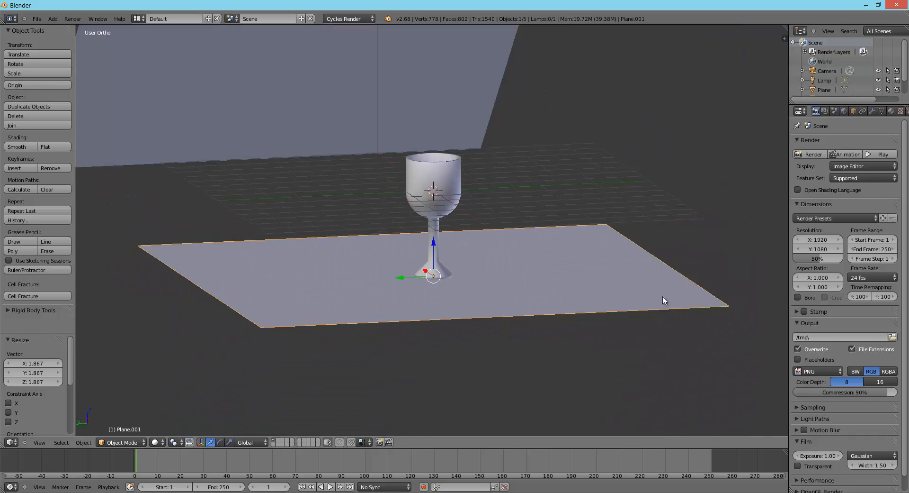
scroll(865, 257, down, 1)
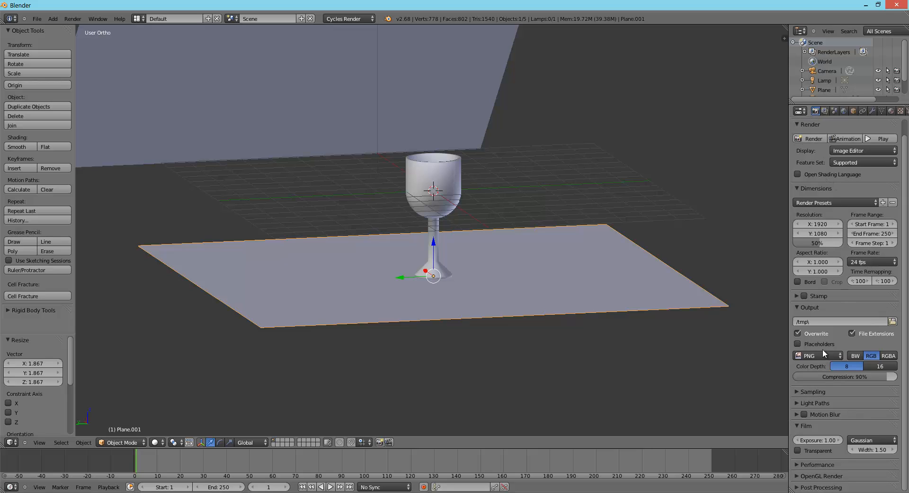
click(803, 392)
click(869, 415)
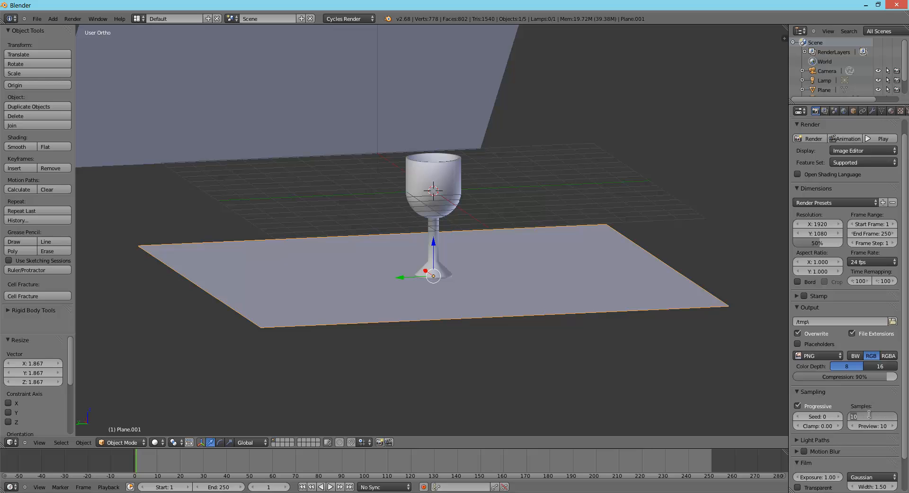
text(500)
key(Return)
click(814, 138)
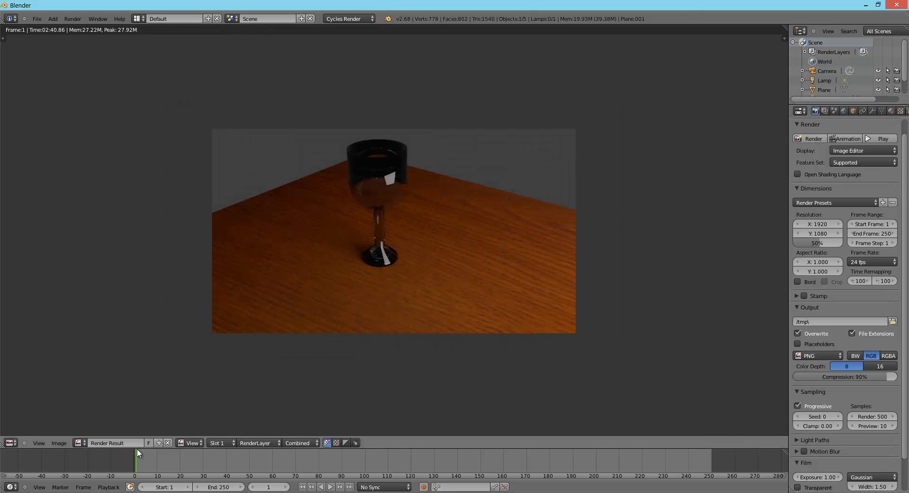
Examine the finished render at different magnifications, checking the glass reflections, the wood texture and the remaining noise.
mouse_move(137, 448)
middle_down()
mouse_move(176, 466)
mouse_move(179, 492)
mouse_move(128, 447)
mouse_move(111, 411)
middle_up()
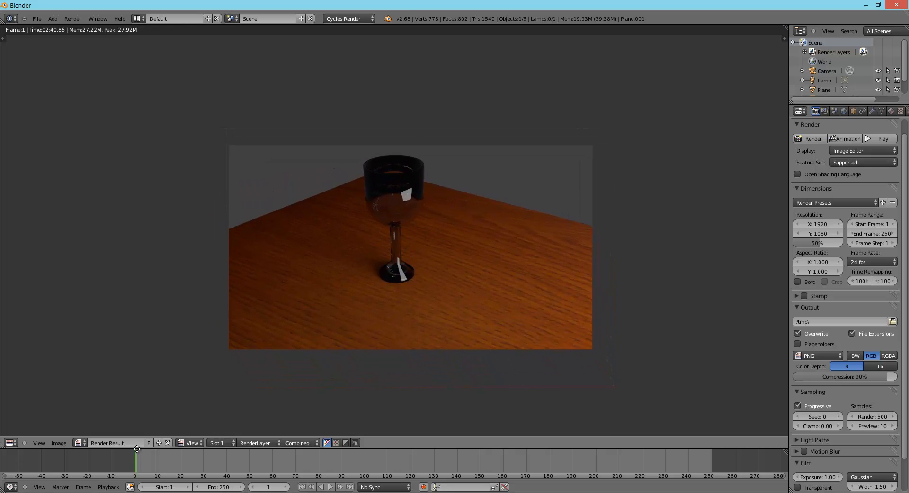
mouse_move(137, 448)
middle_down()
mouse_move(106, 447)
mouse_move(83, 462)
mouse_move(95, 492)
mouse_move(143, 382)
mouse_move(144, 342)
mouse_move(155, 338)
middle_up()
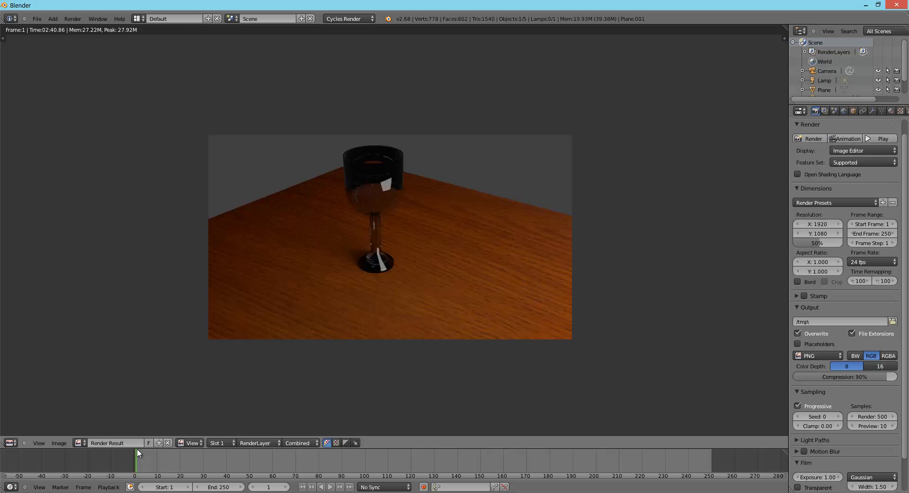
scroll(138, 448, up, 18)
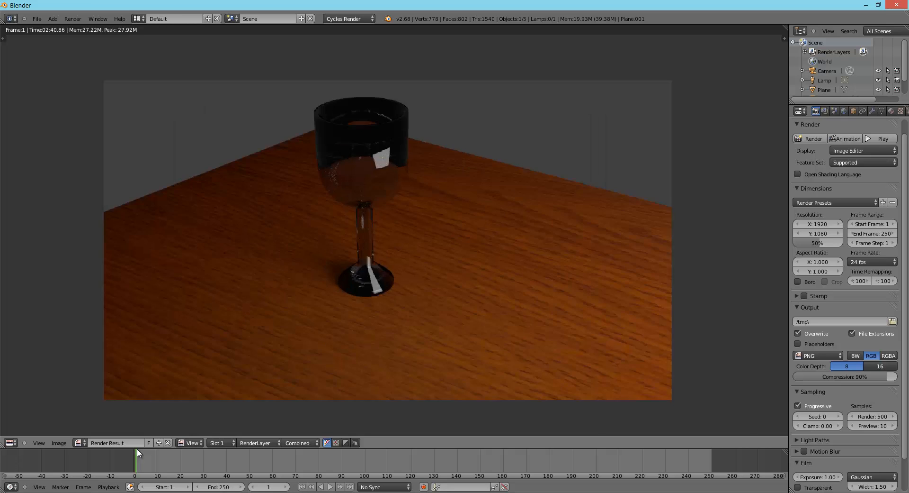
scroll(138, 448, down, 18)
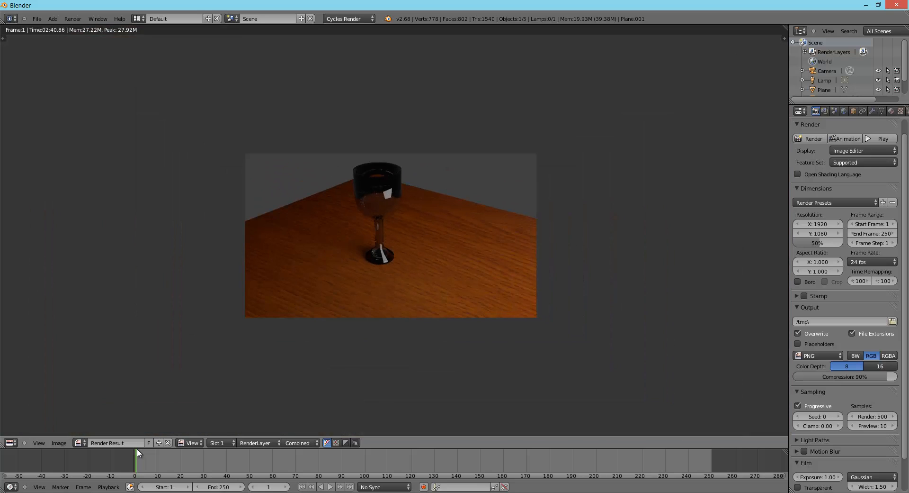
scroll(138, 448, up, 1)
scroll(137, 448, up, 1)
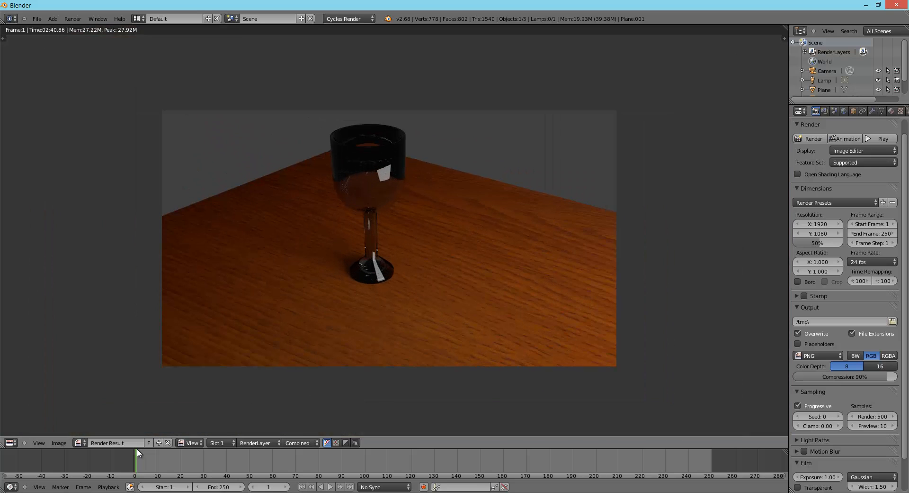
scroll(137, 448, up, 1)
scroll(138, 448, down, 1)
scroll(138, 448, down, 1)
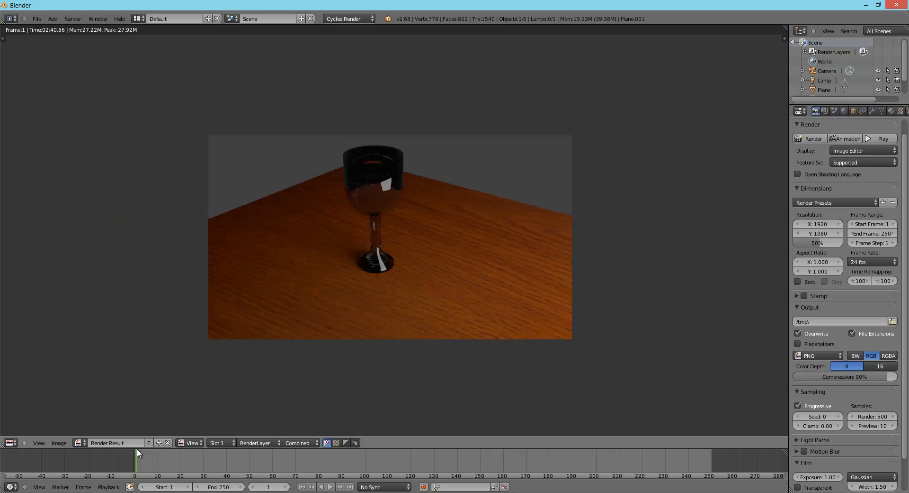
scroll(137, 448, down, 1)
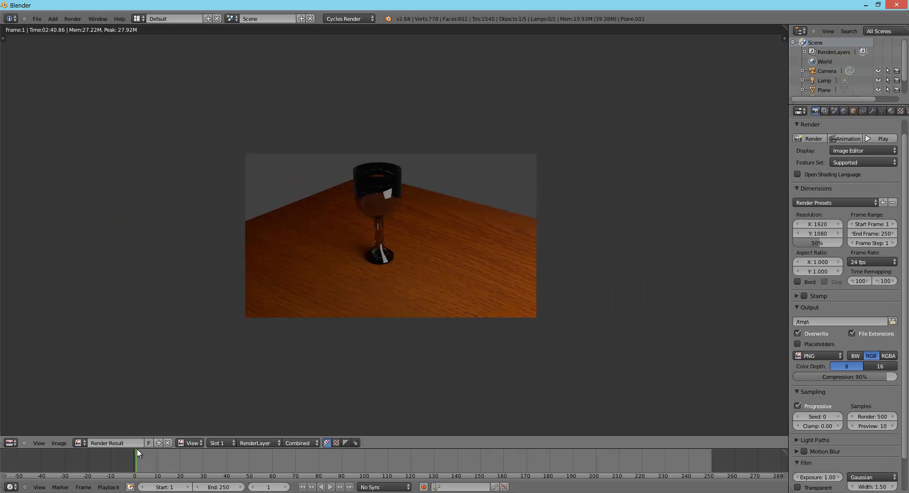
mouse_move(337, 226)
mouse_down()
mouse_move(300, 181)
mouse_move(377, 167)
mouse_move(379, 252)
mouse_move(519, 243)
mouse_up()
mouse_move(443, 206)
mouse_down()
mouse_move(474, 266)
mouse_move(319, 237)
mouse_move(368, 315)
mouse_up()
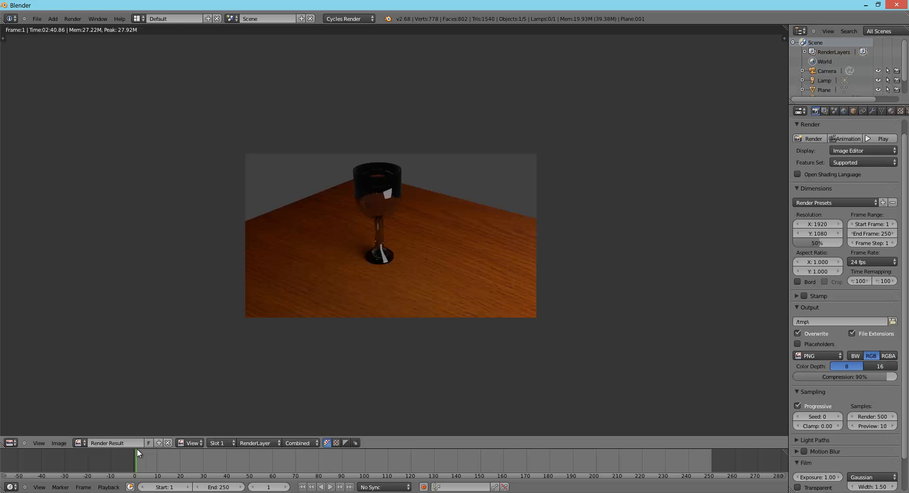